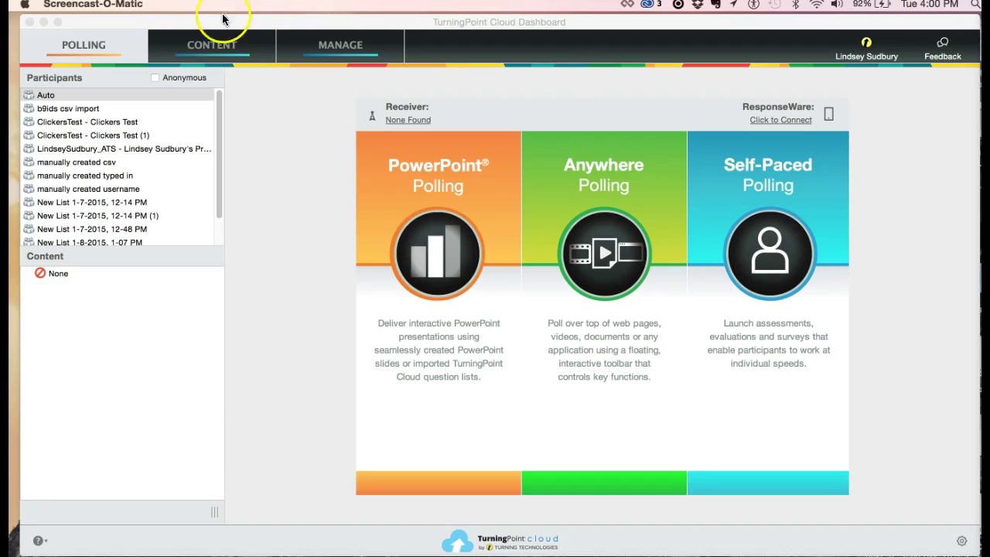
Step: Open the connection preferences for the detected receiver and move the preferences window aside
left_click(170, 21)
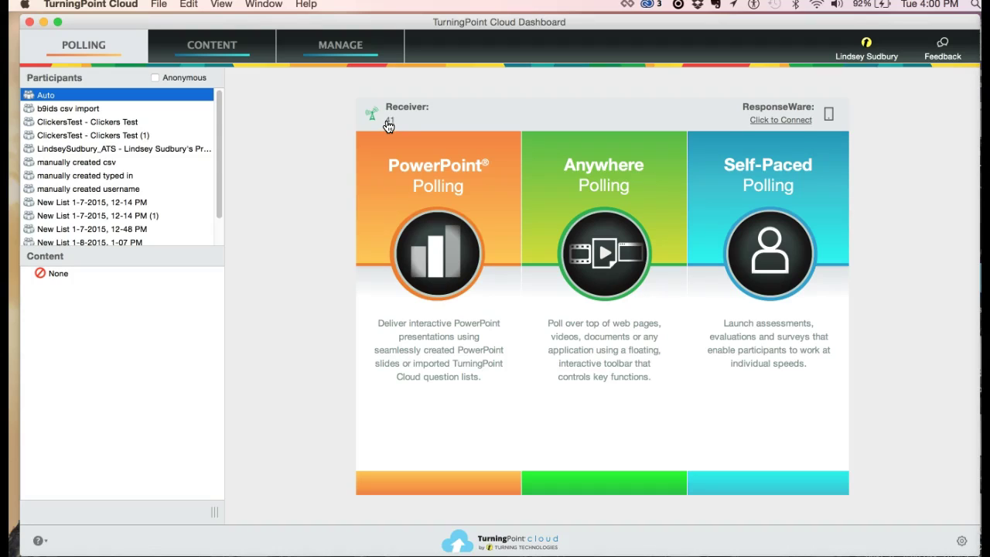
left_click(389, 126)
left_click(389, 124)
left_click(392, 125)
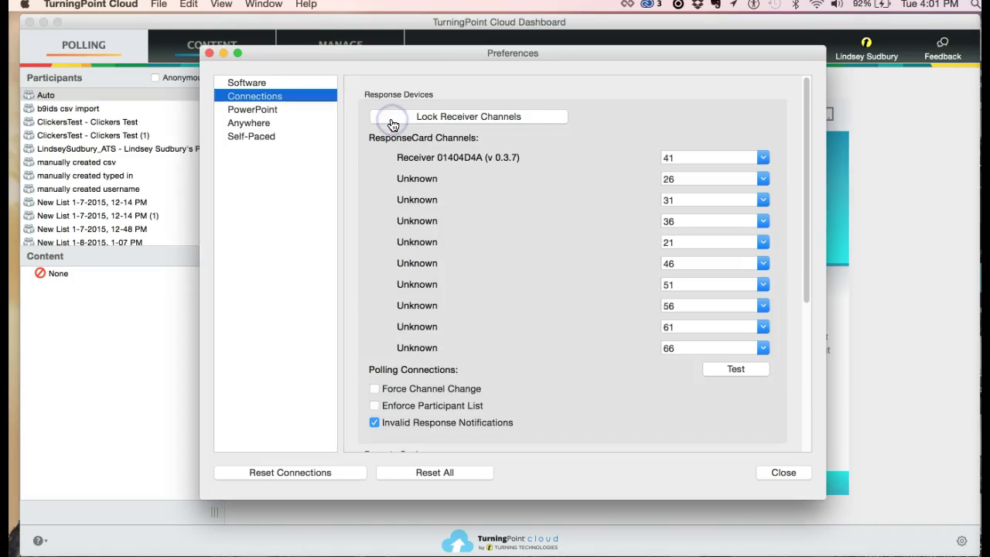
left_click(416, 54)
left_click_drag(415, 51, 354, 45)
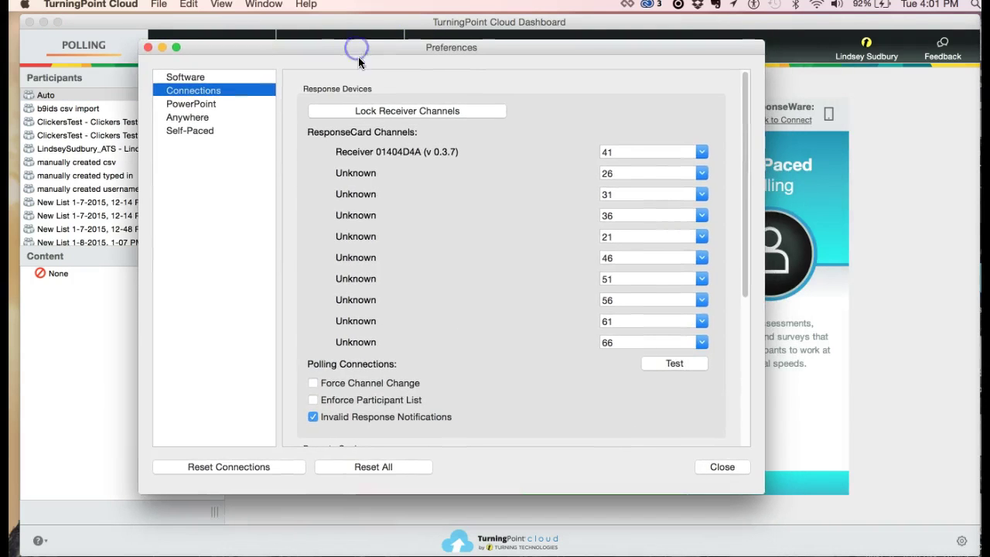
Step: Review the channel choices for the connected receiver and the remaining connection settings, and close the preferences without changes
left_click(701, 151)
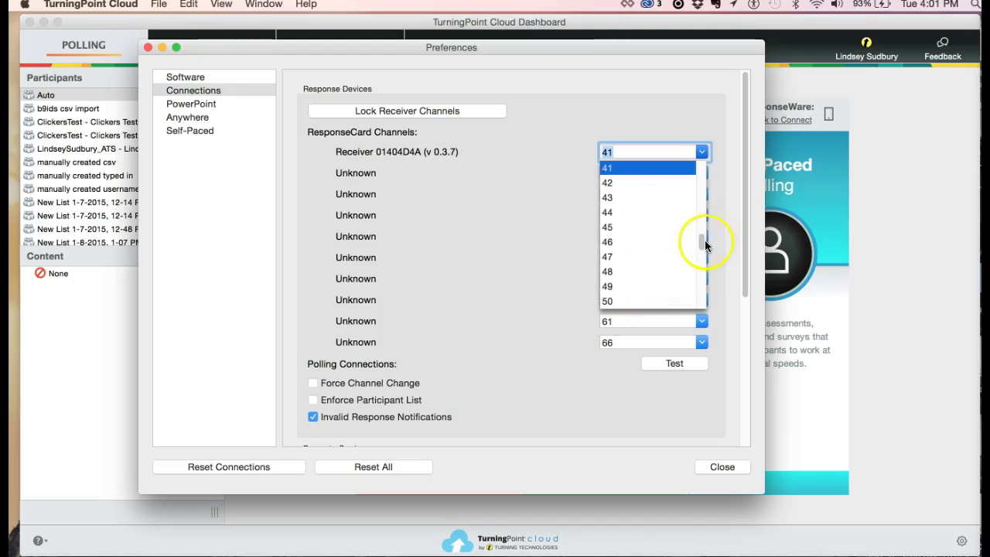
left_click_drag(704, 245, 701, 190)
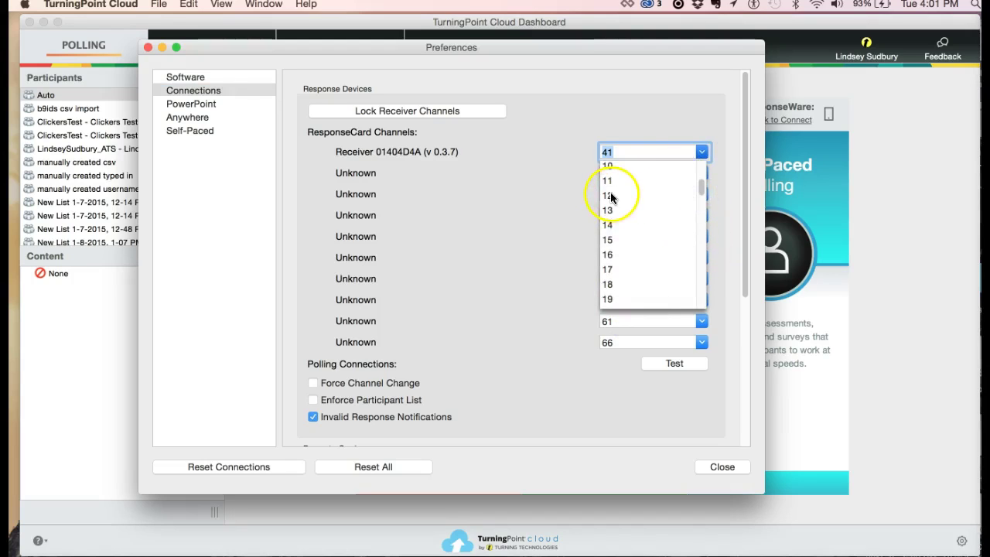
left_click(680, 117)
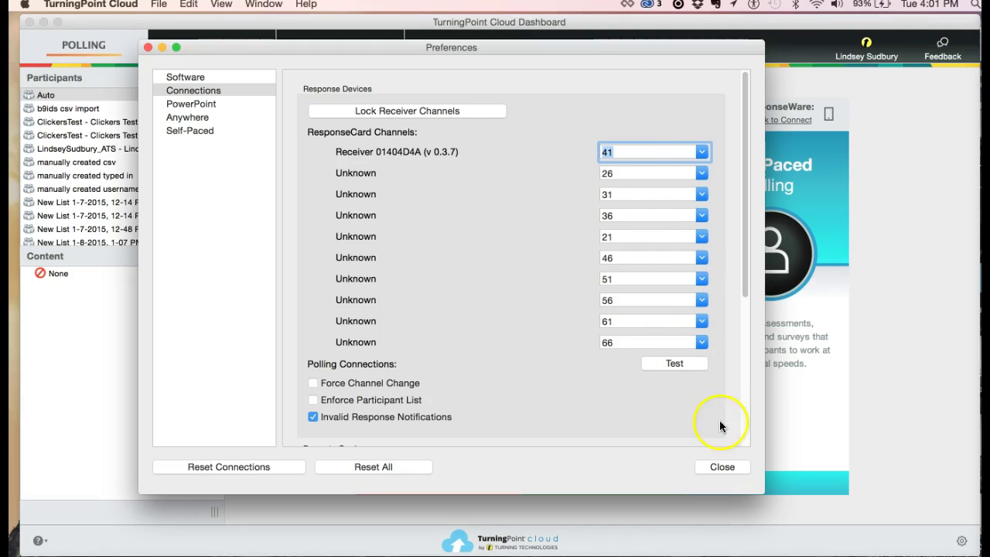
left_click(686, 419)
scroll(686, 417, "down", 5)
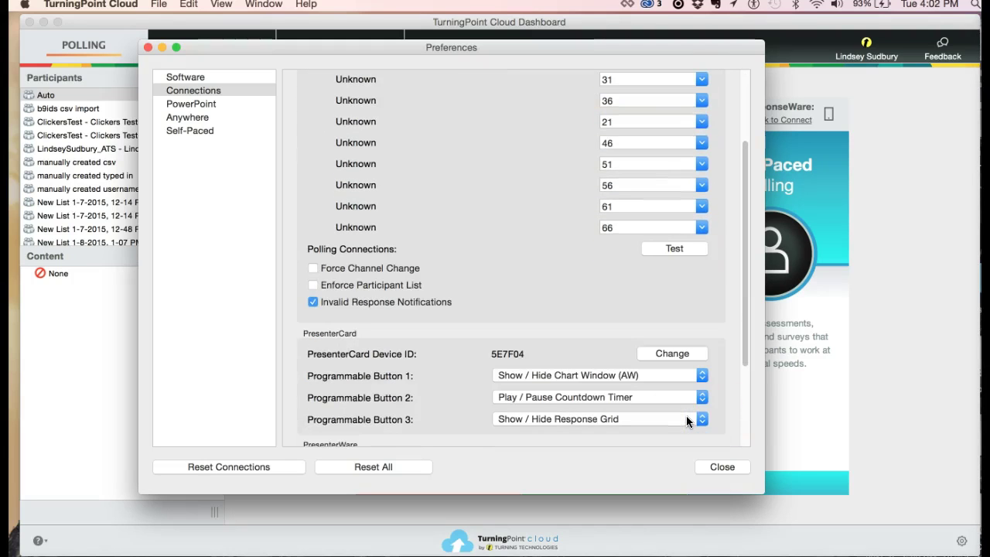
scroll(686, 416, "up", 5)
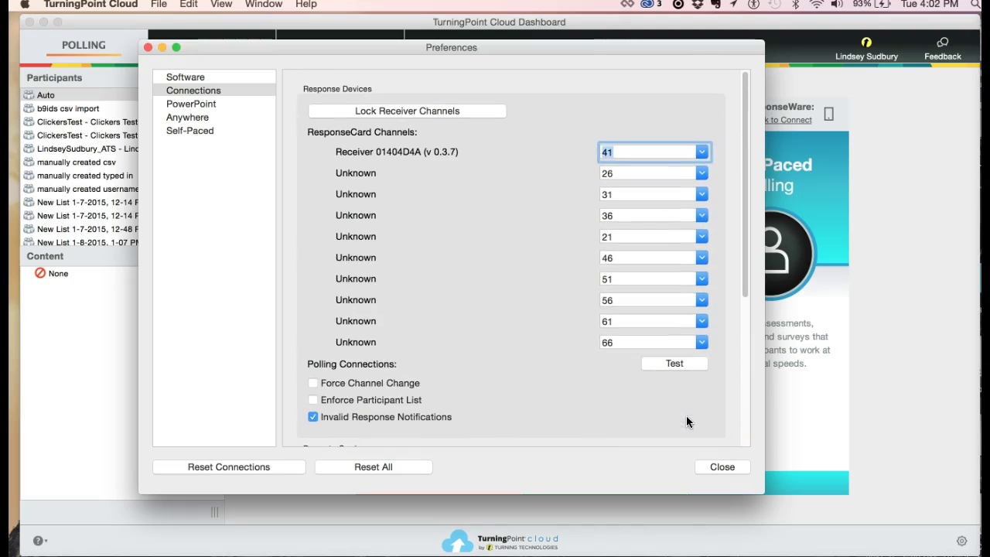
left_click(721, 467)
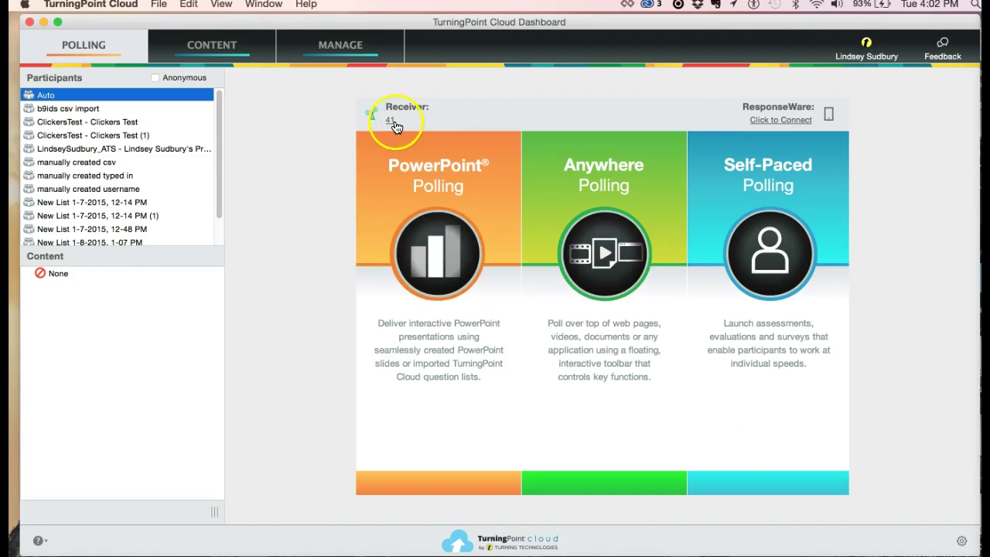
left_click(774, 122)
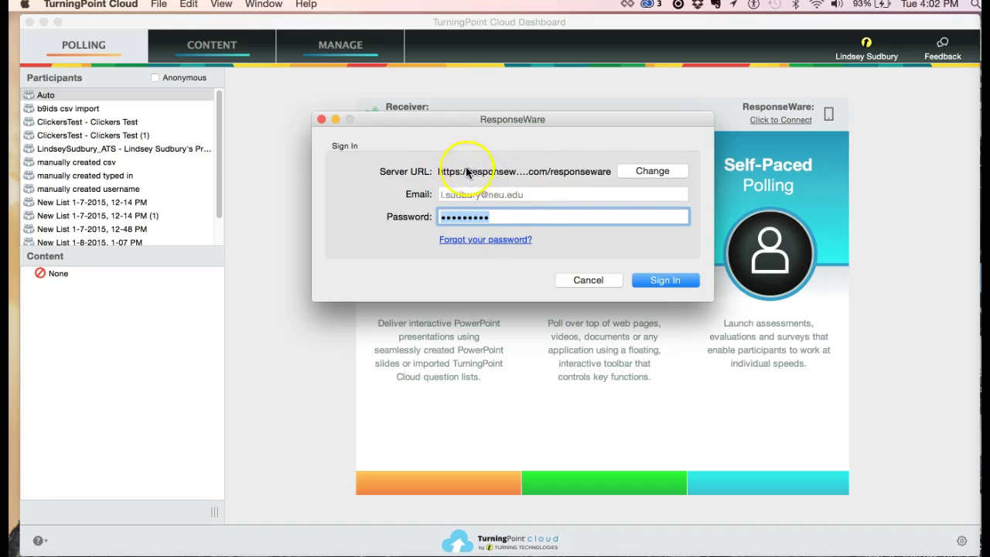
left_click(629, 171)
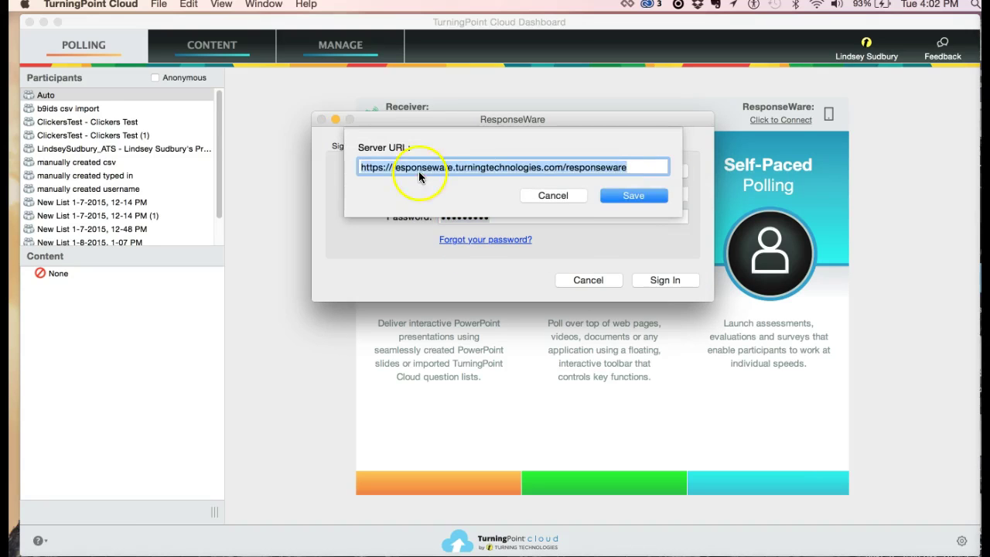
left_click(365, 168)
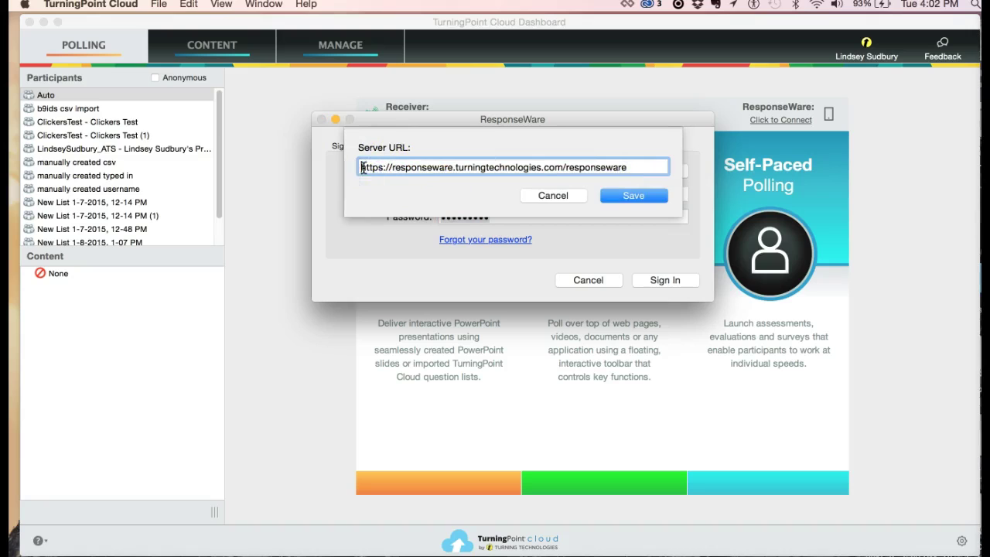
left_click_drag(361, 168, 567, 167)
left_click(393, 167)
left_click(456, 167)
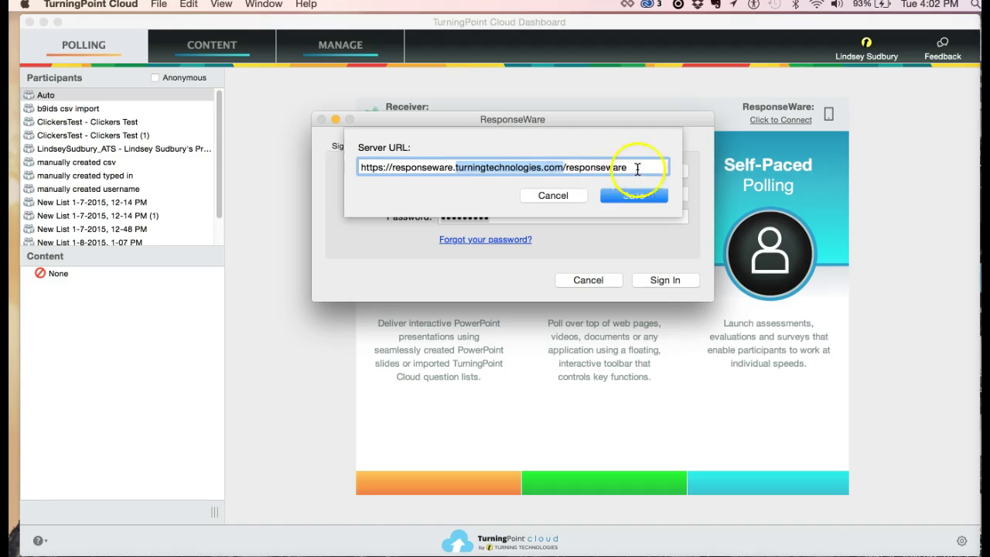
left_click(654, 167)
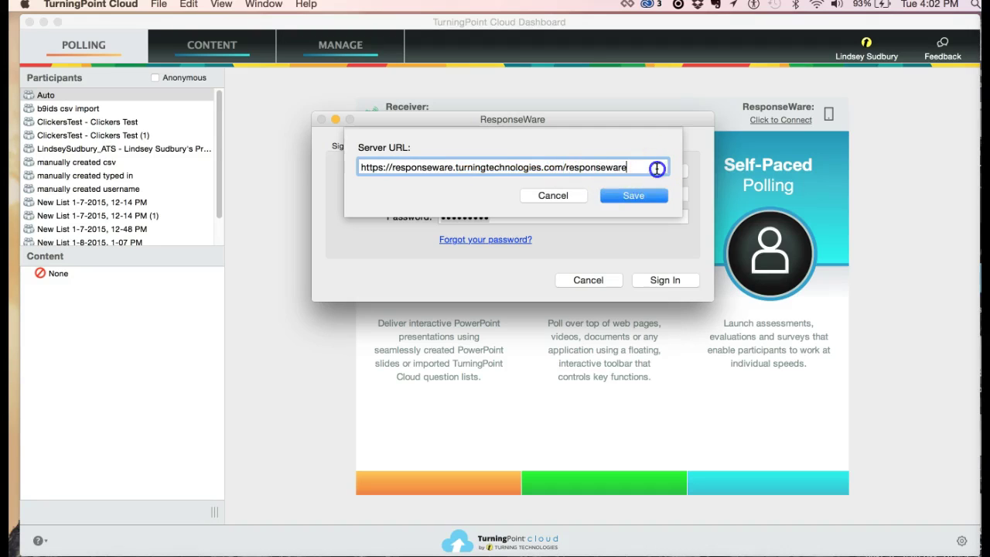
left_click(596, 193)
left_click(624, 198)
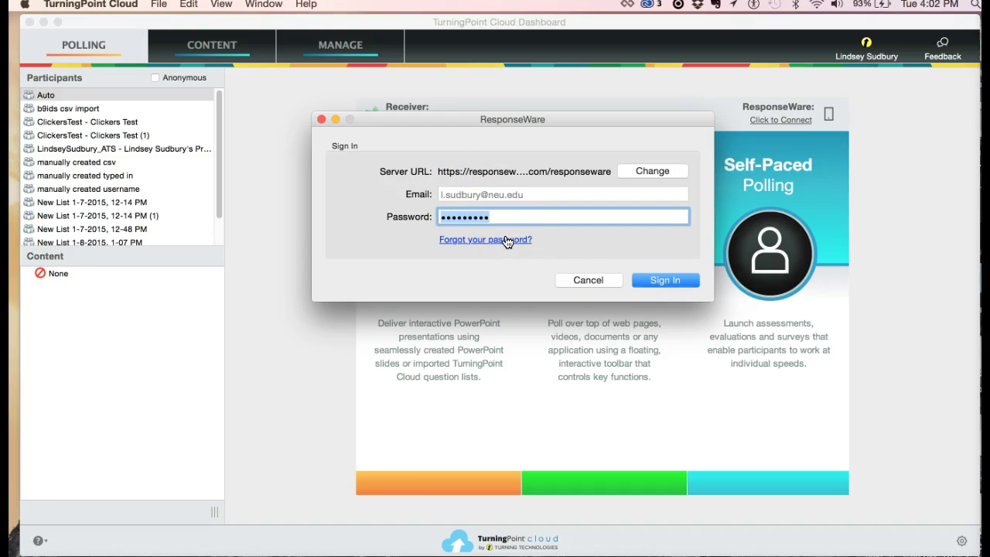
left_click(653, 283)
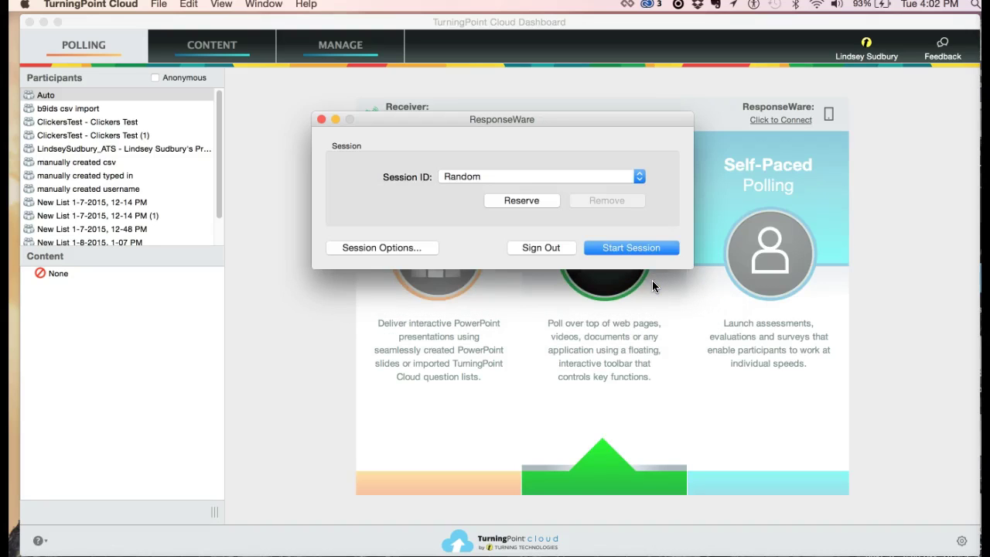
Step: Examine the available session IDs and the dialog for reserving a custom session ID, and cancel the reservation
left_click(499, 176)
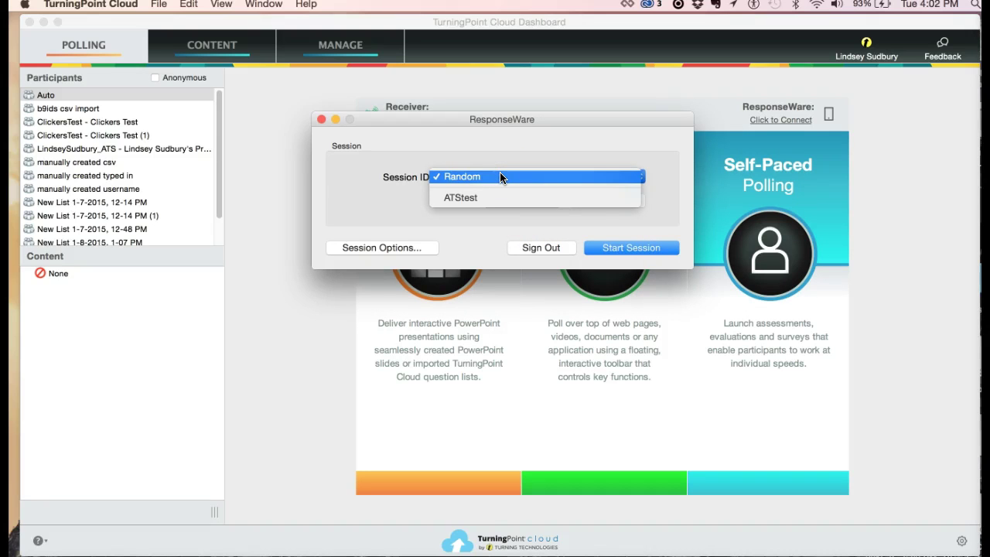
left_click(364, 222)
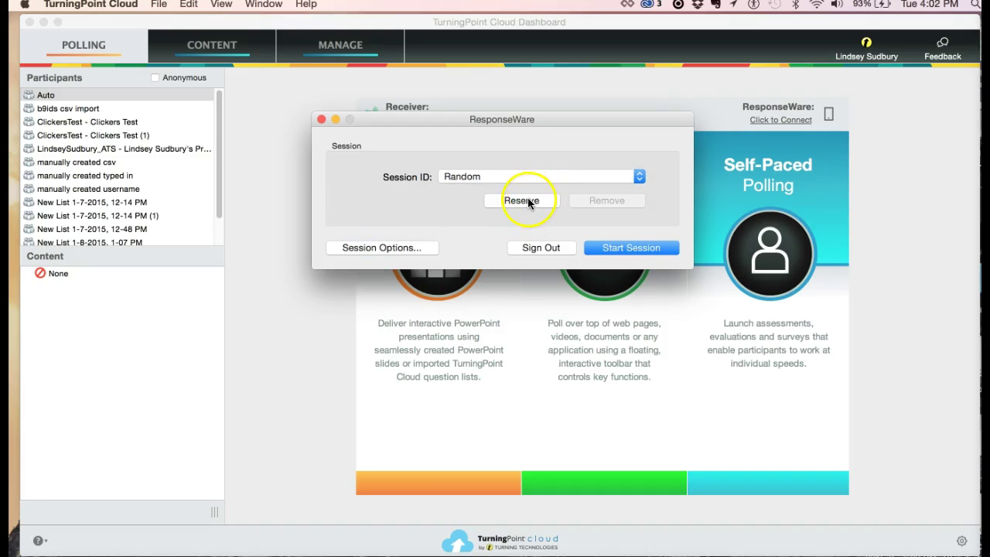
left_click(521, 201)
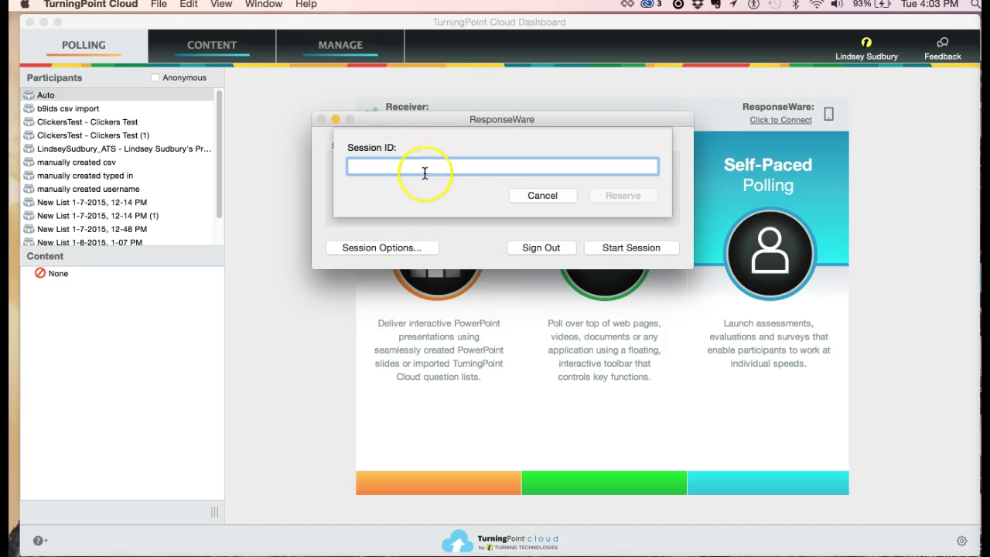
left_click(544, 195)
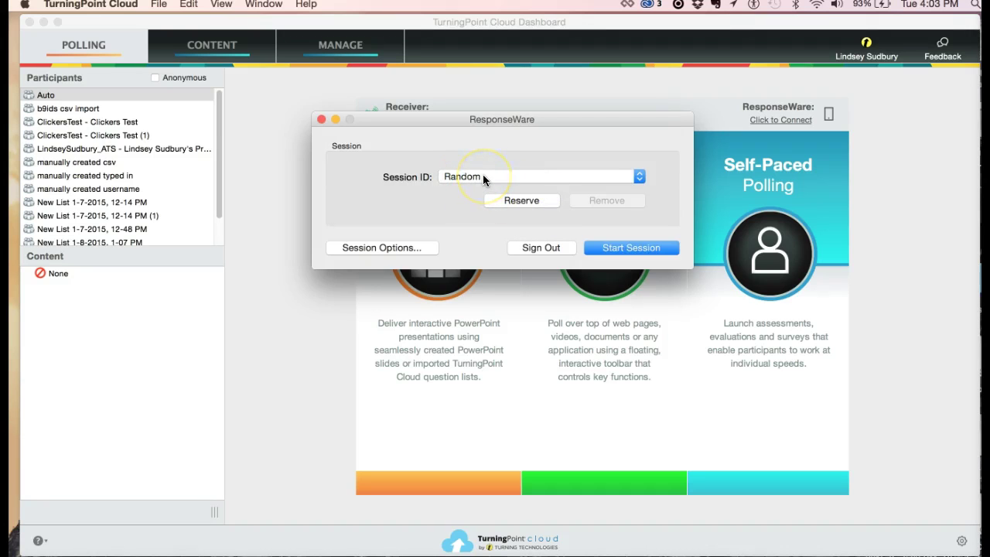
key("alt+p")
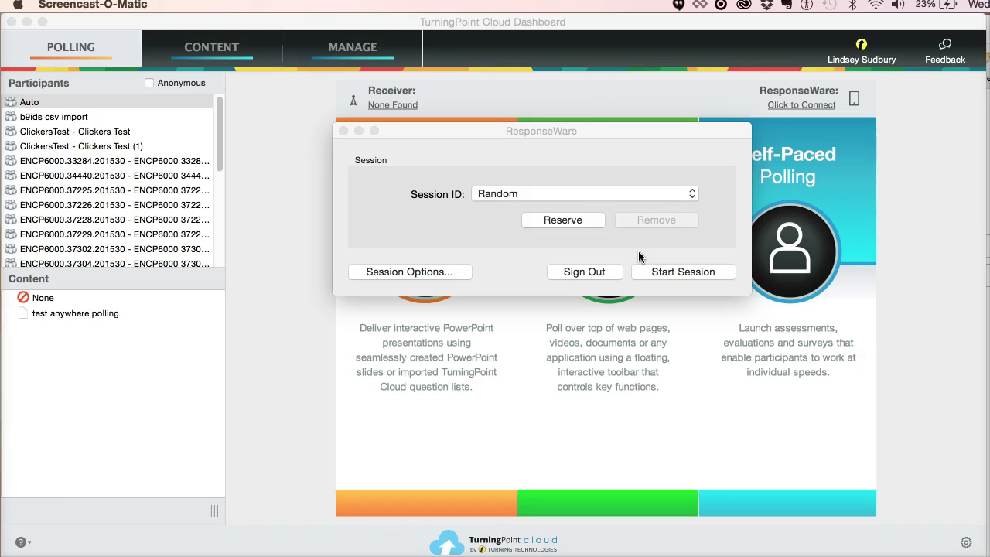
Step: Choose Random as the ResponseWare session ID
left_click(573, 191)
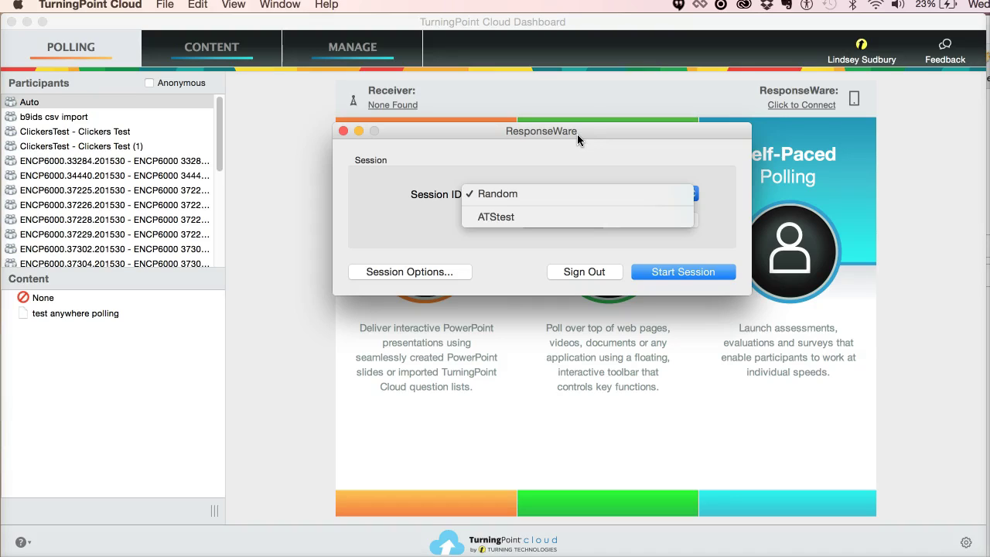
left_click(542, 195)
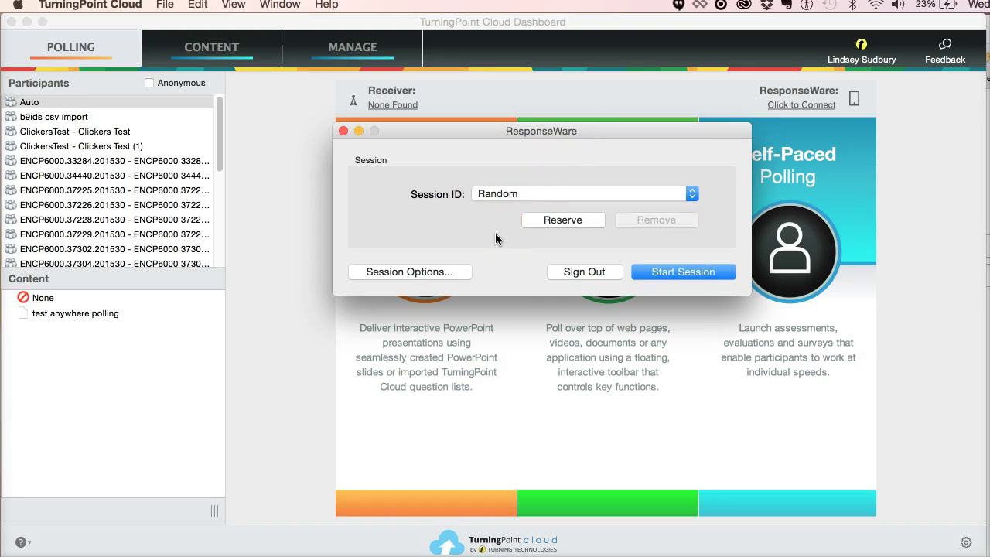
left_click(498, 257)
Step: Set the session options to require participant accounts, keep First Name on Don't Show, and save them
left_click(420, 275)
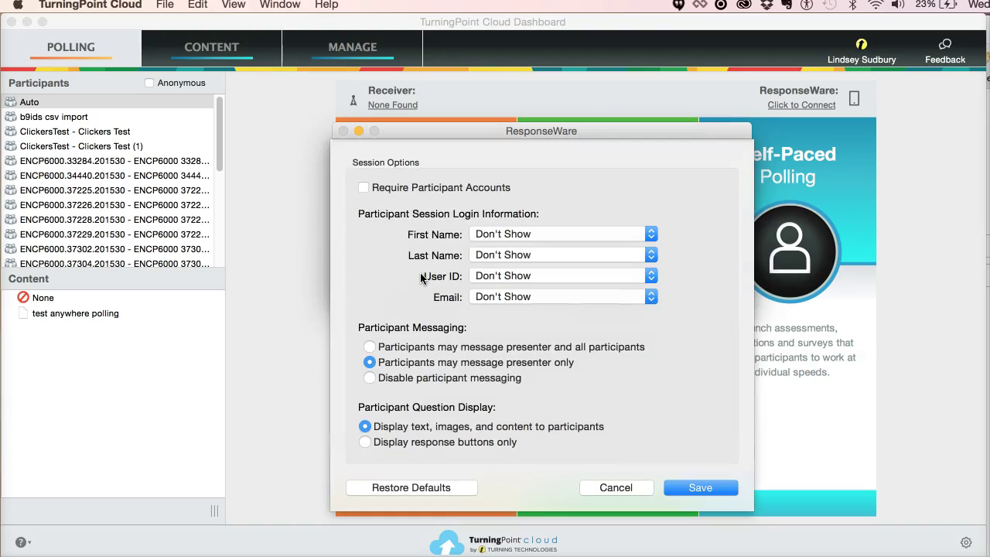
left_click(363, 189)
left_click(492, 234)
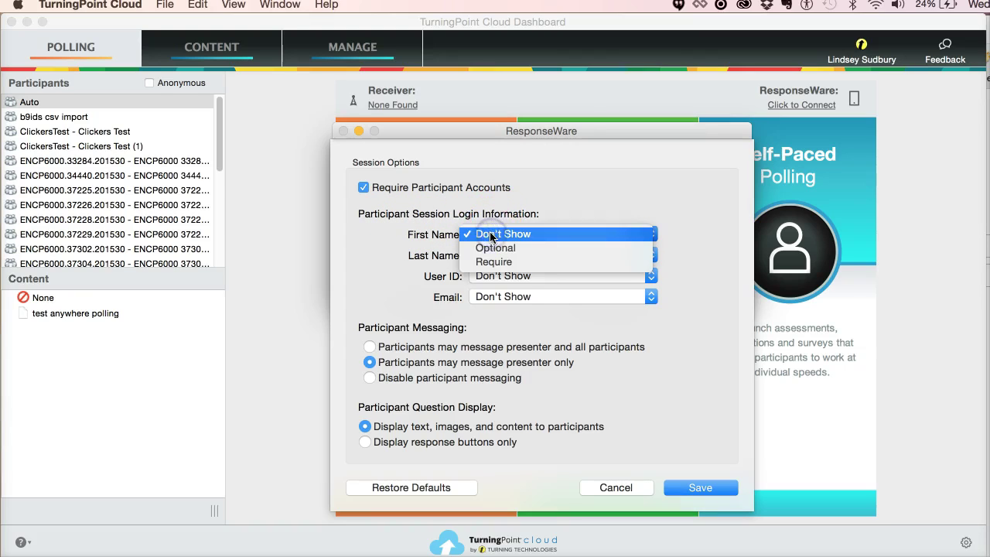
left_click(492, 234)
left_click(492, 234)
left_click(490, 211)
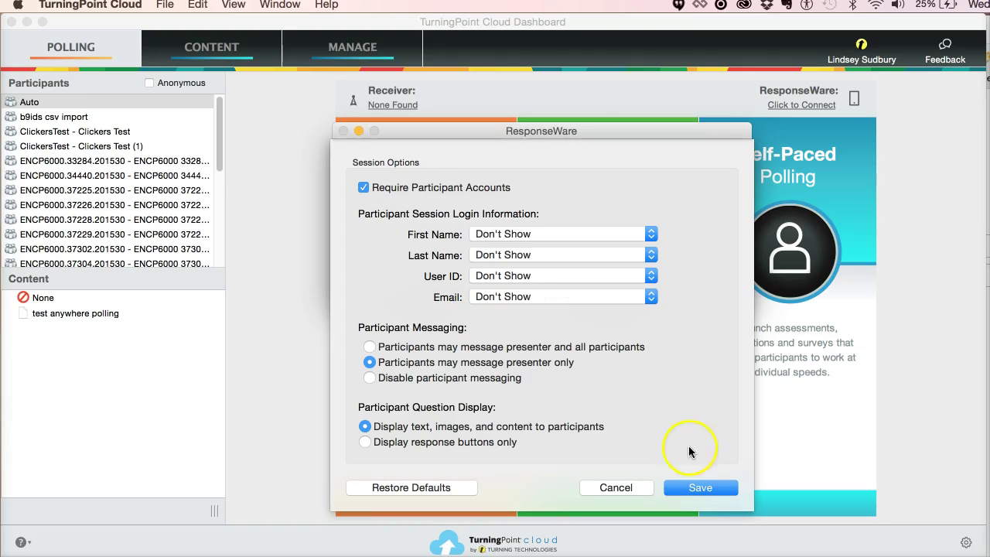
left_click(686, 487)
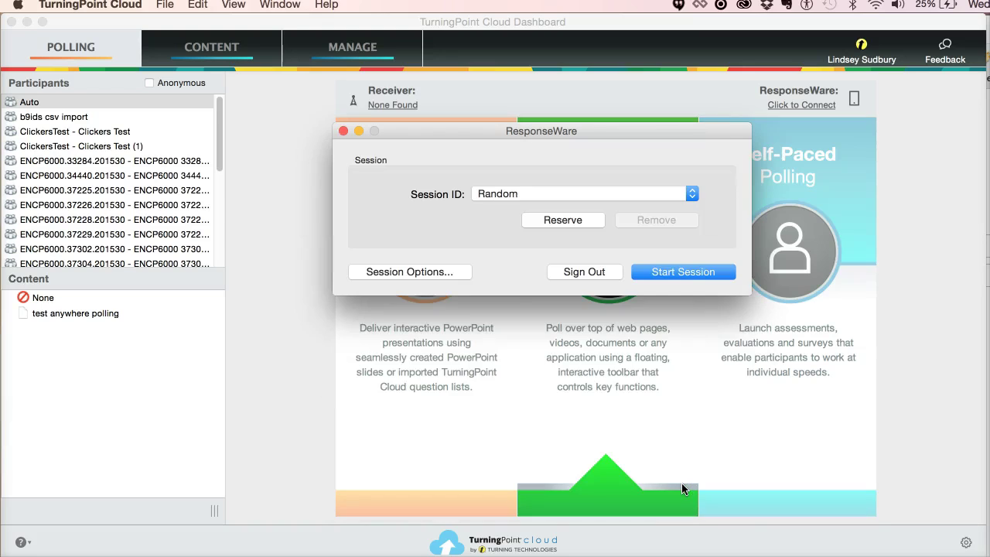
Step: Start the ResponseWare session and close its session status window
left_click(680, 273)
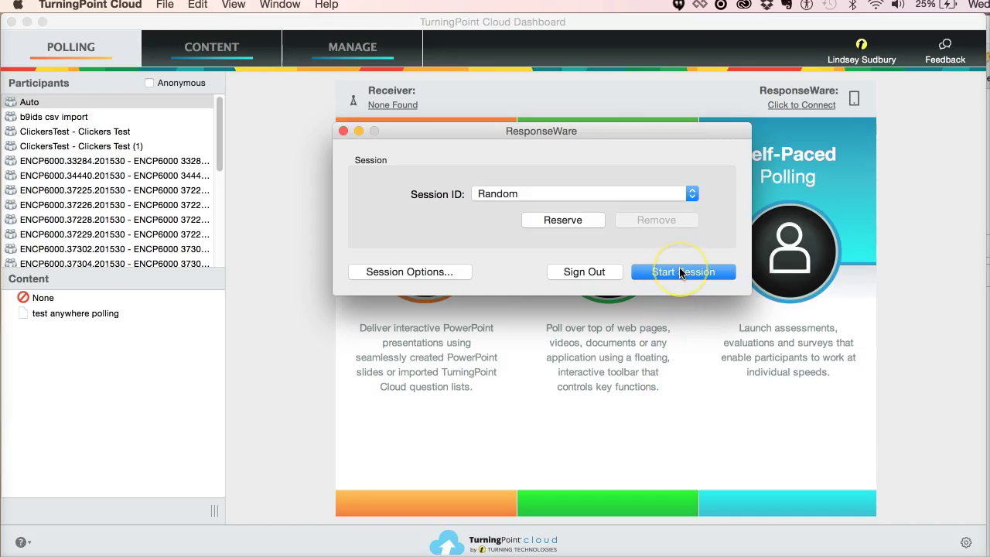
left_click(596, 250)
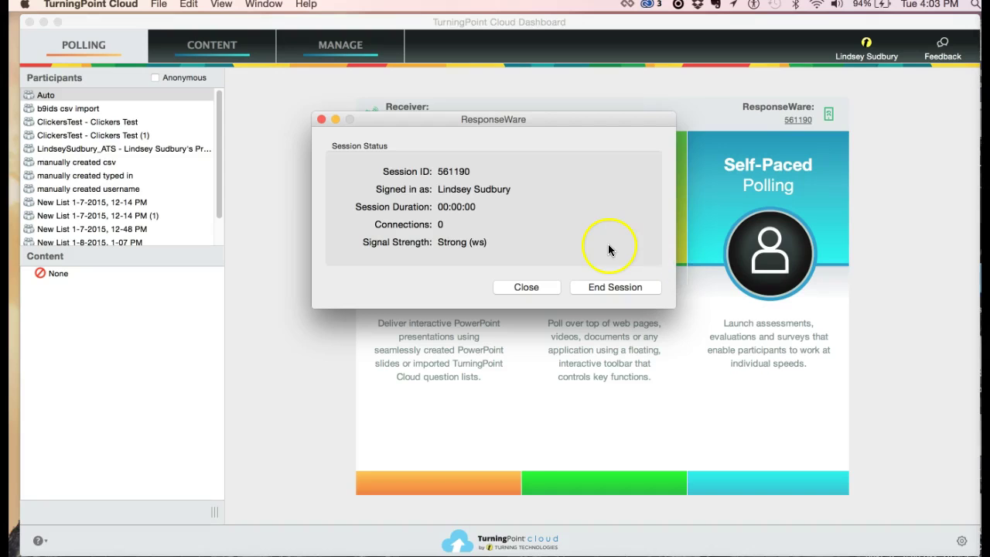
left_click(464, 210)
left_click(527, 287)
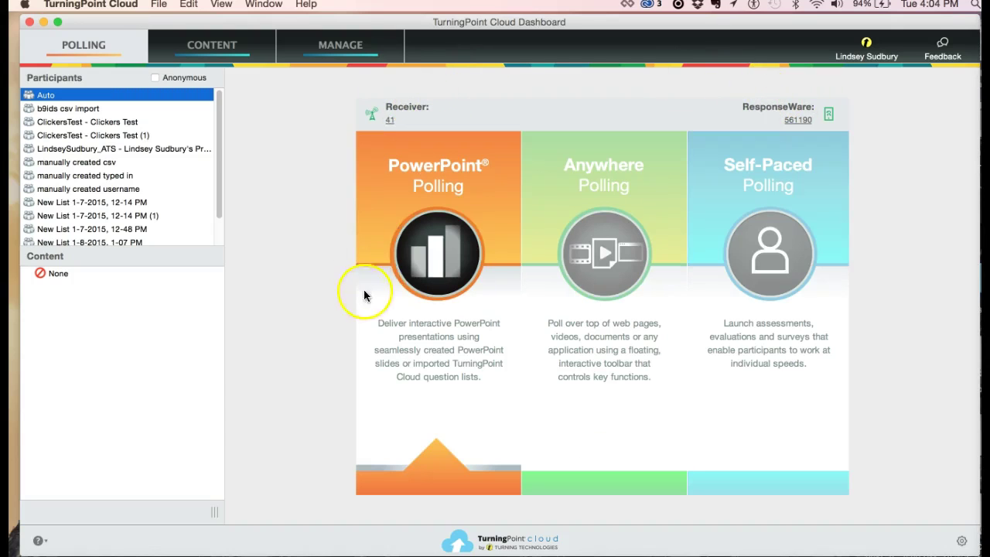
Step: Launch PowerPoint Polling and open the recent presentation The 80s.pptx from the sample_presentations folder
left_click(418, 246)
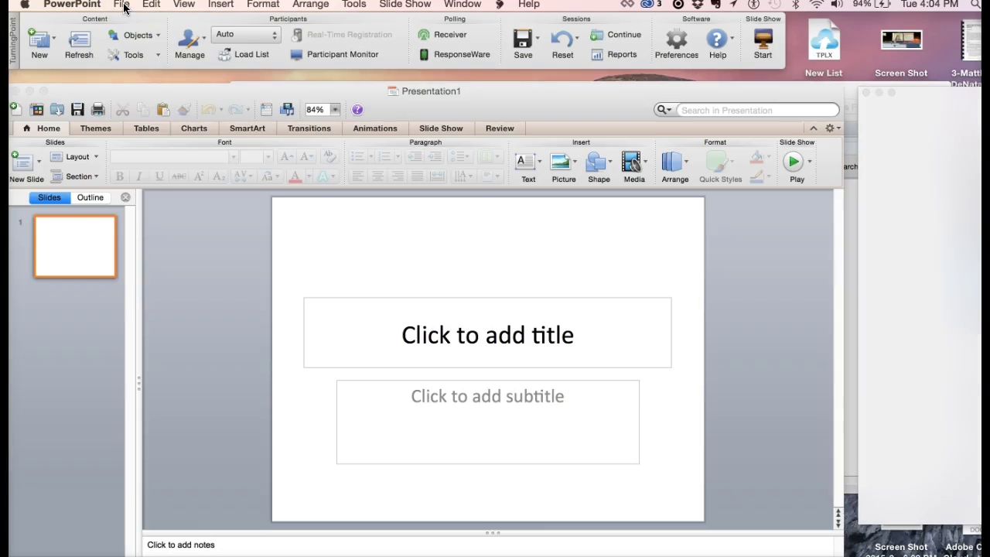
left_click(122, 5)
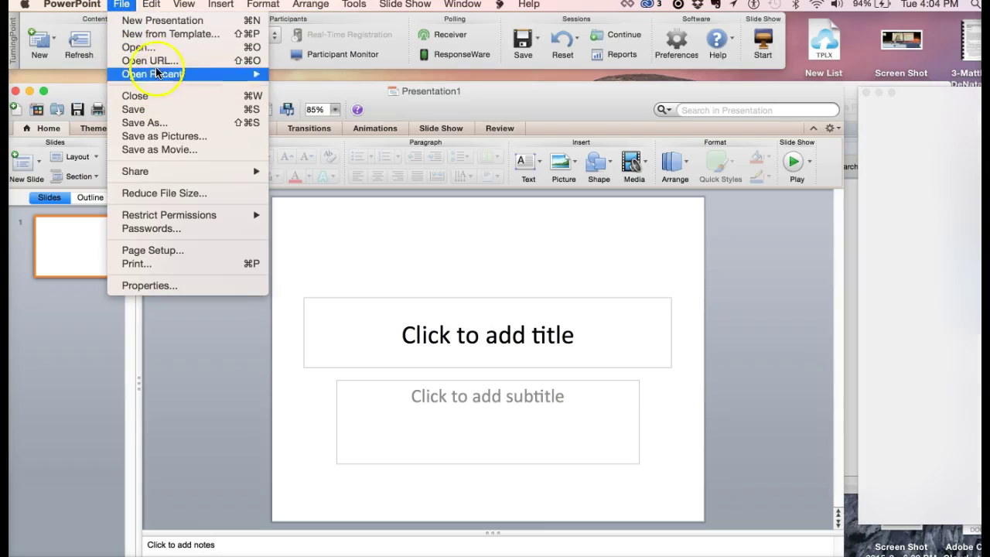
mouse_move(154, 73)
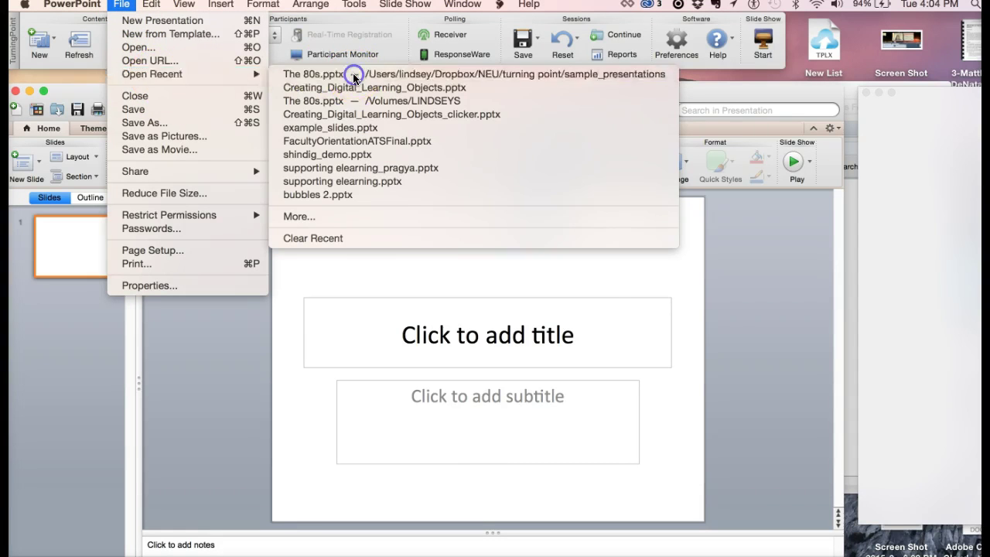
left_click(353, 75)
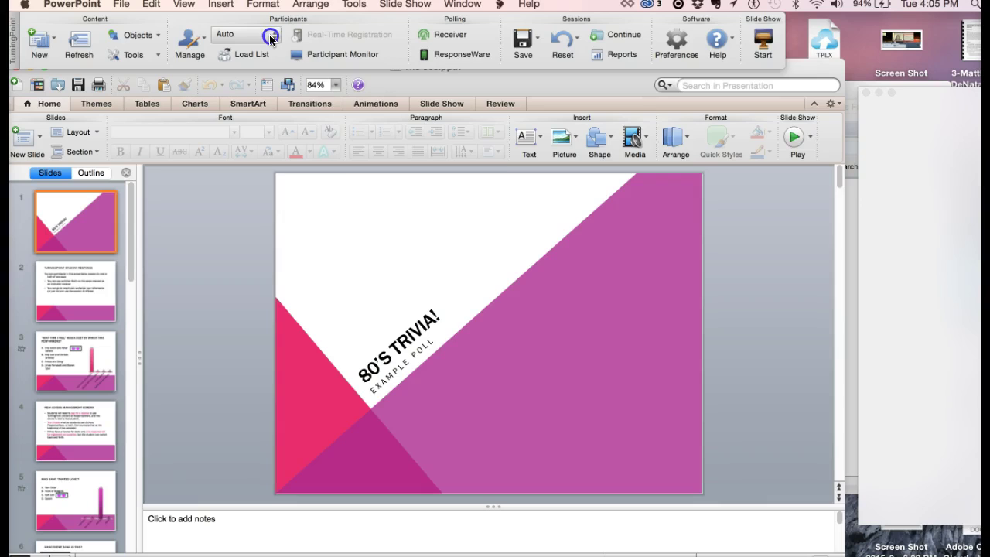
Step: Choose the instructor's private course (2) as the participant list and reset the polling session
left_click(271, 39)
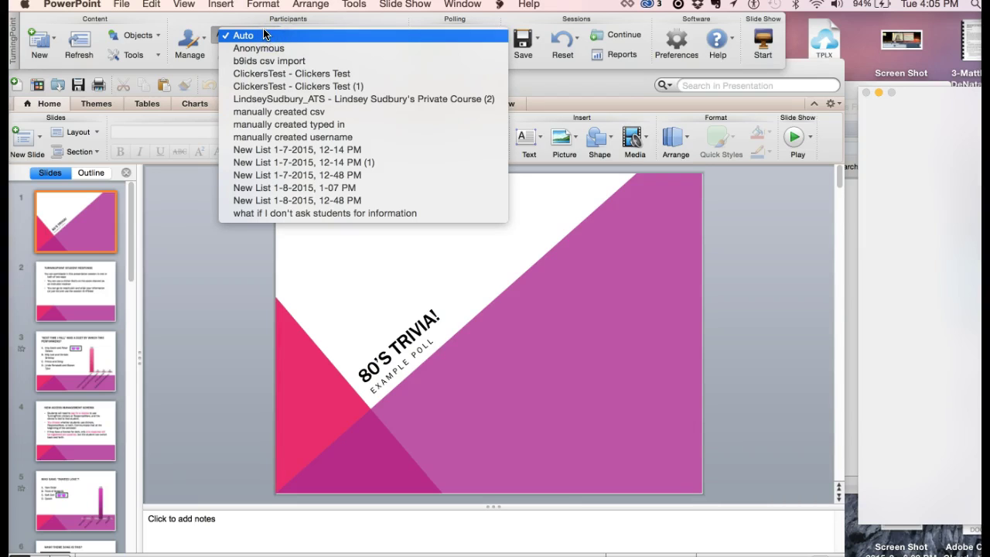
left_click(283, 99)
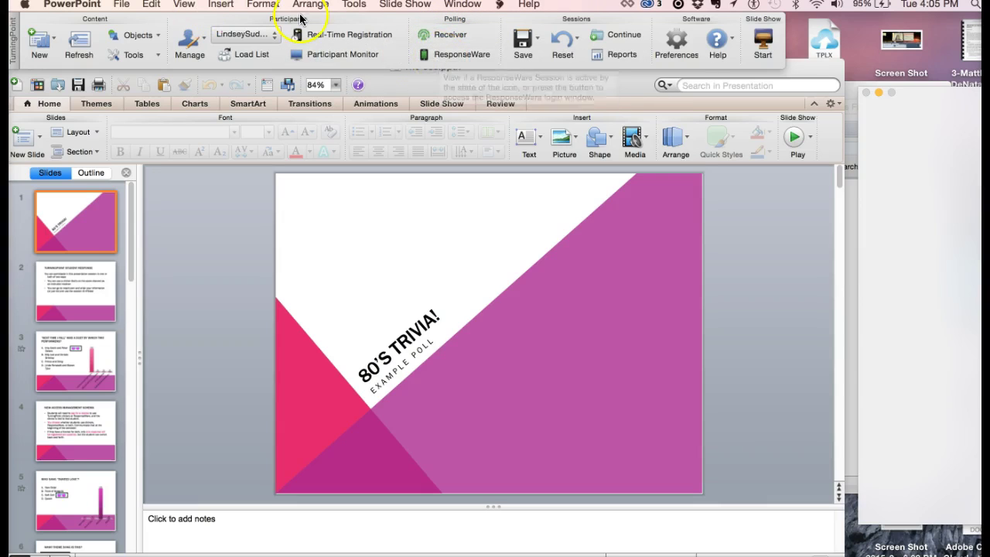
left_click(554, 41)
left_click(577, 44)
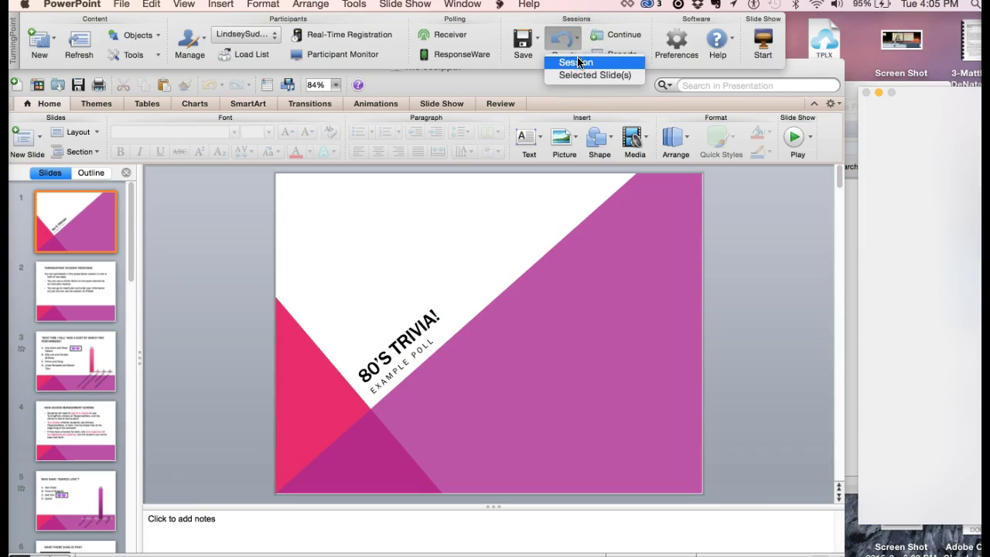
left_click(577, 61)
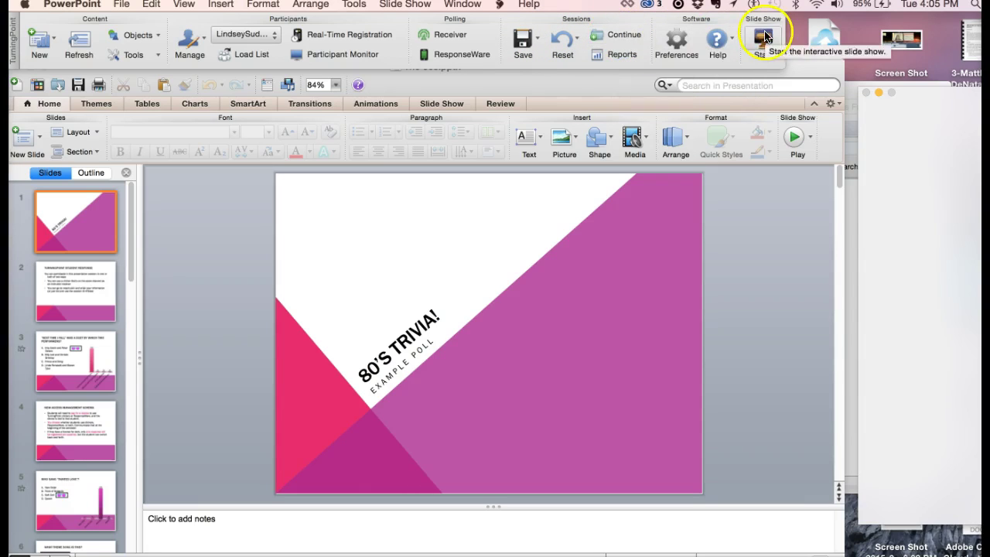
Step: Start the interactive slide show and bring the connection info fully into view, closing it after checking the channel and session ID
left_click(764, 39)
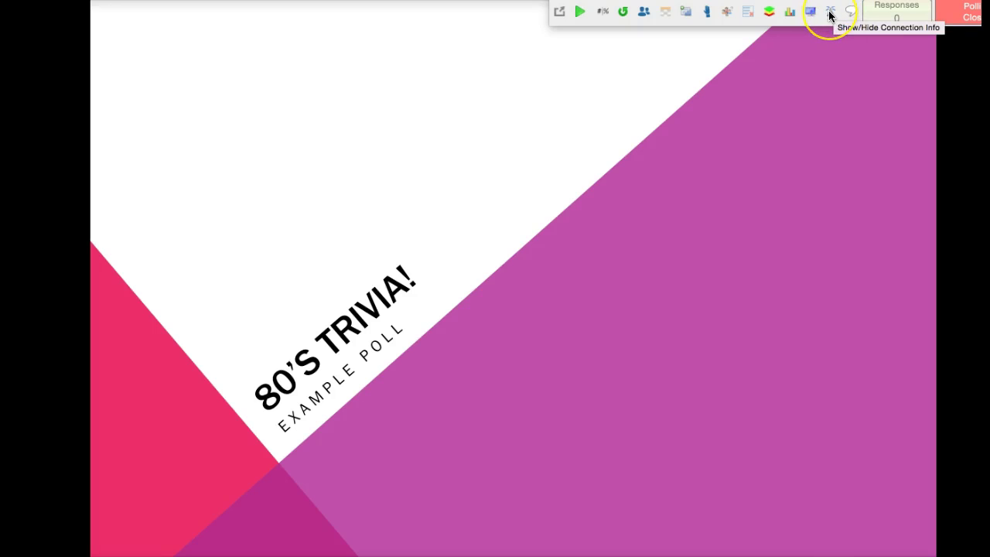
left_click(829, 13)
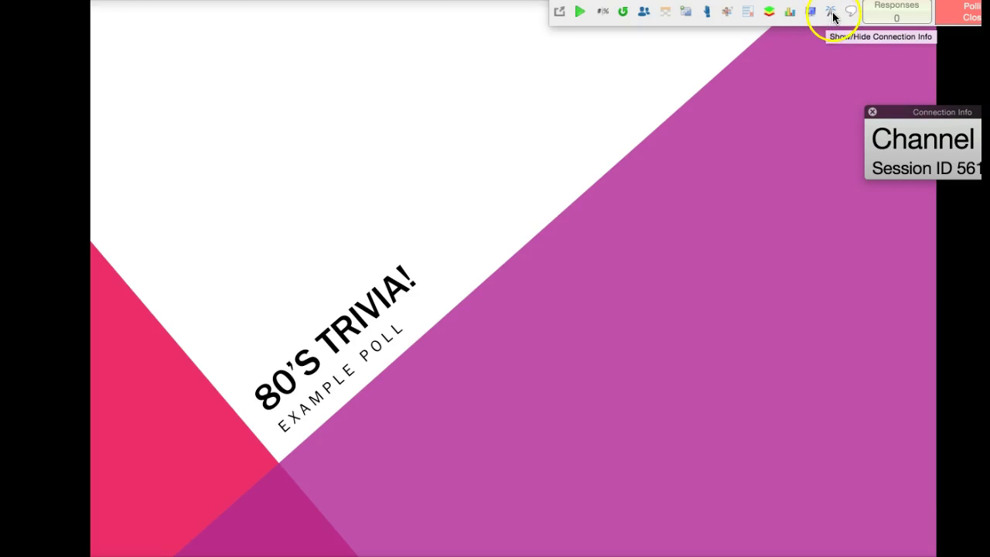
left_click_drag(905, 121, 843, 50)
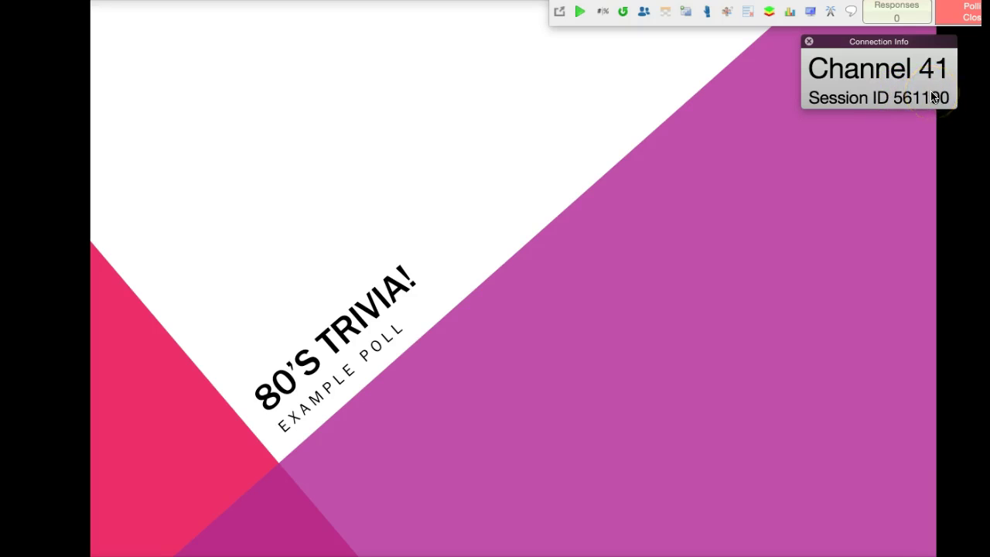
left_click(808, 42)
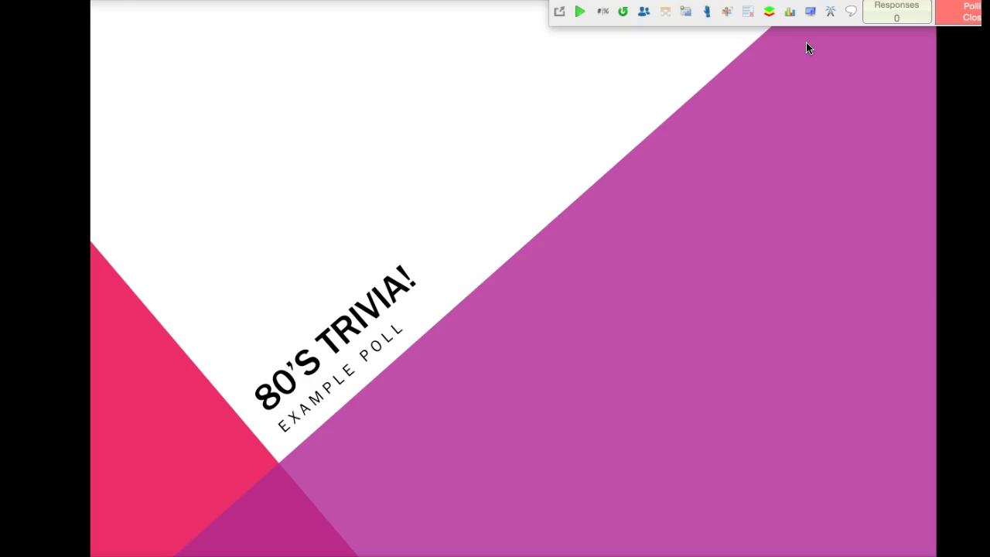
Step: Run the poll on the "Next Time I Fall" slide with connection info shown, closing polling and the connection info at the end
key("Right")
key("Right")
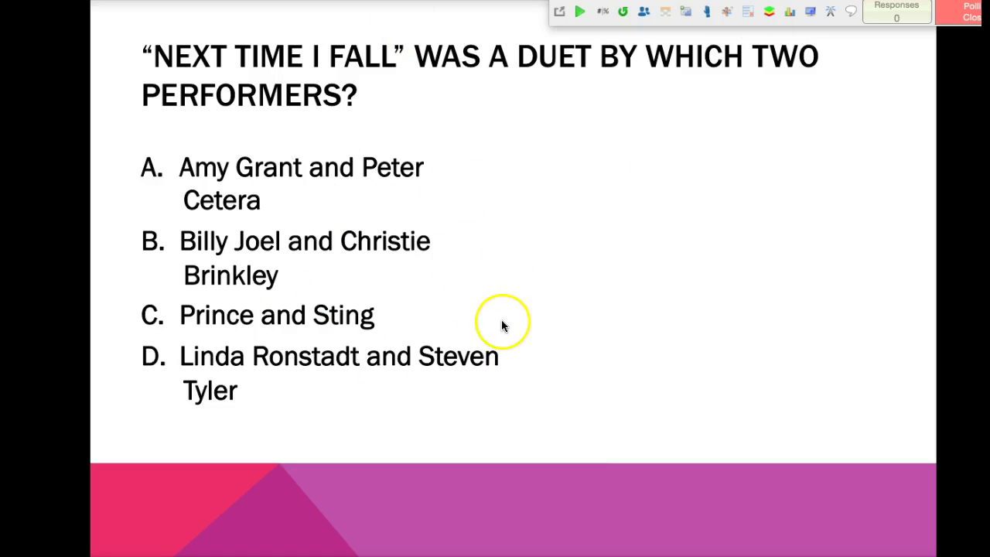
left_click(580, 11)
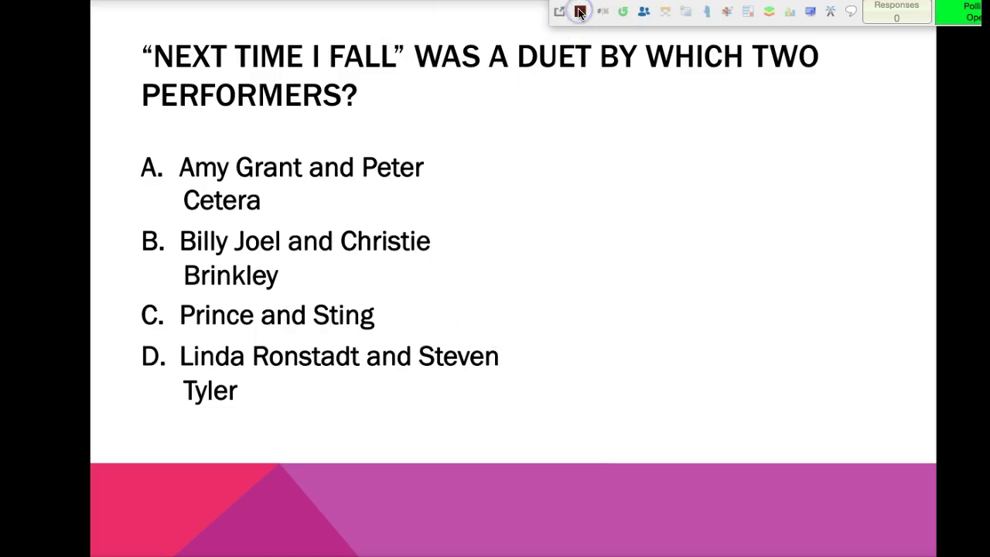
left_click(965, 14)
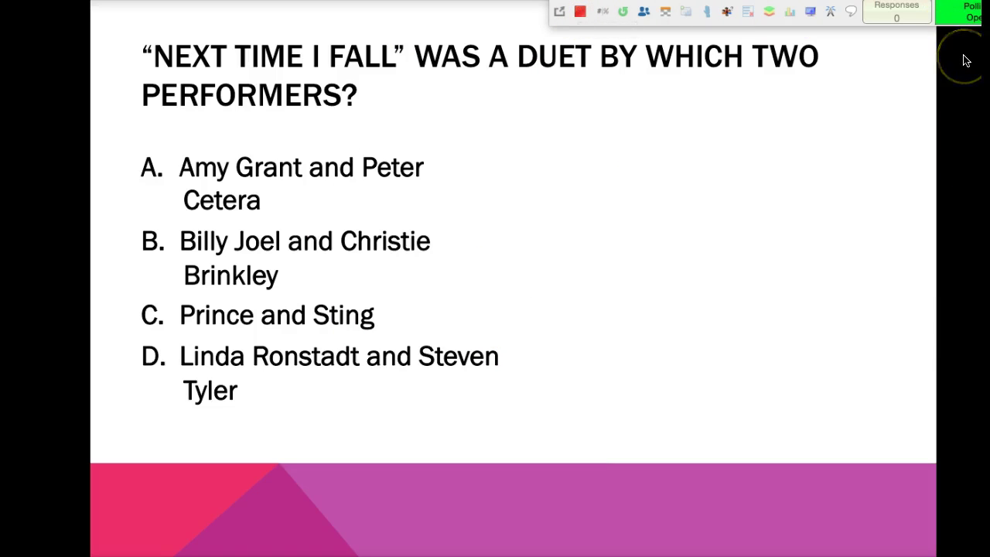
left_click(831, 13)
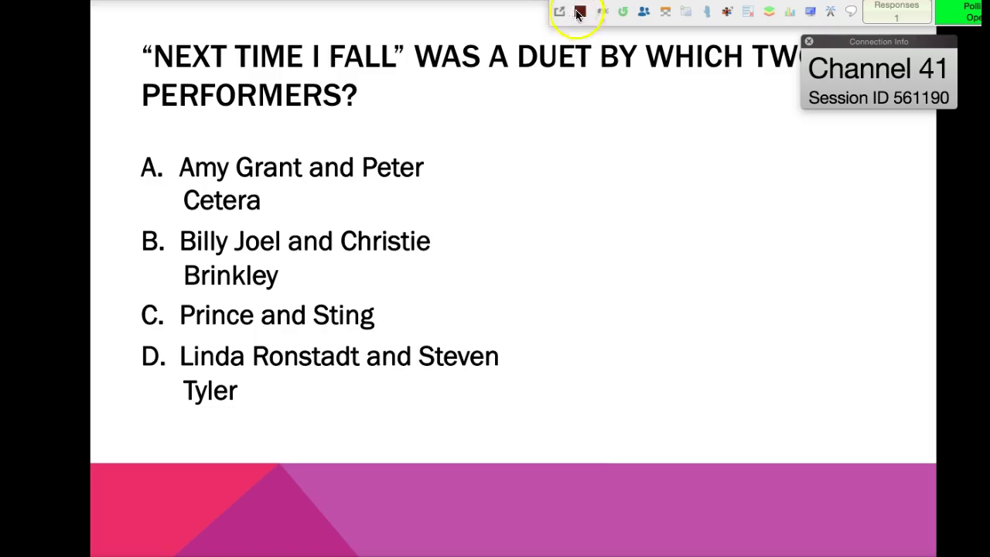
left_click(975, 20)
left_click(809, 42)
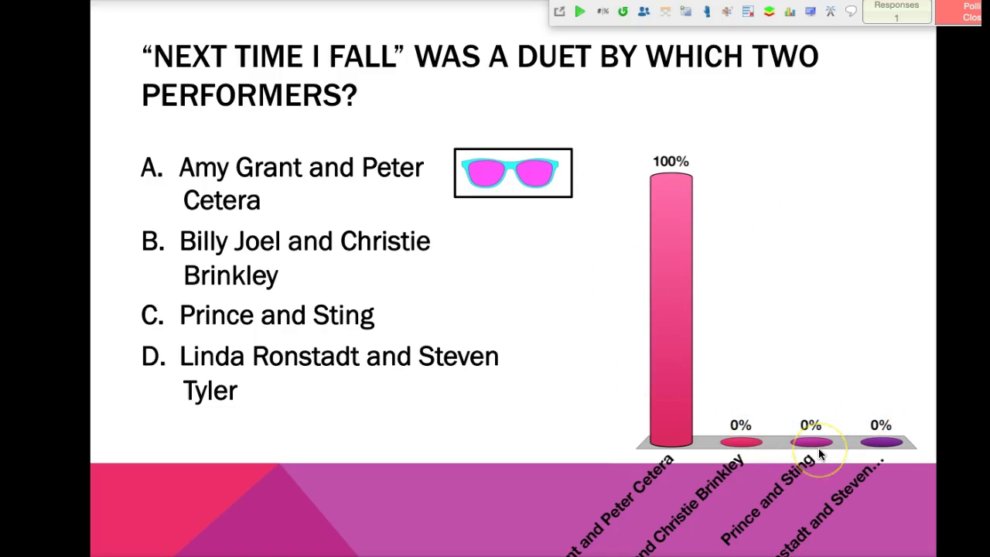
Step: Advance to the "Who Sang Tainted Love?" slide and open and close polling on it
key("Right")
key("Right")
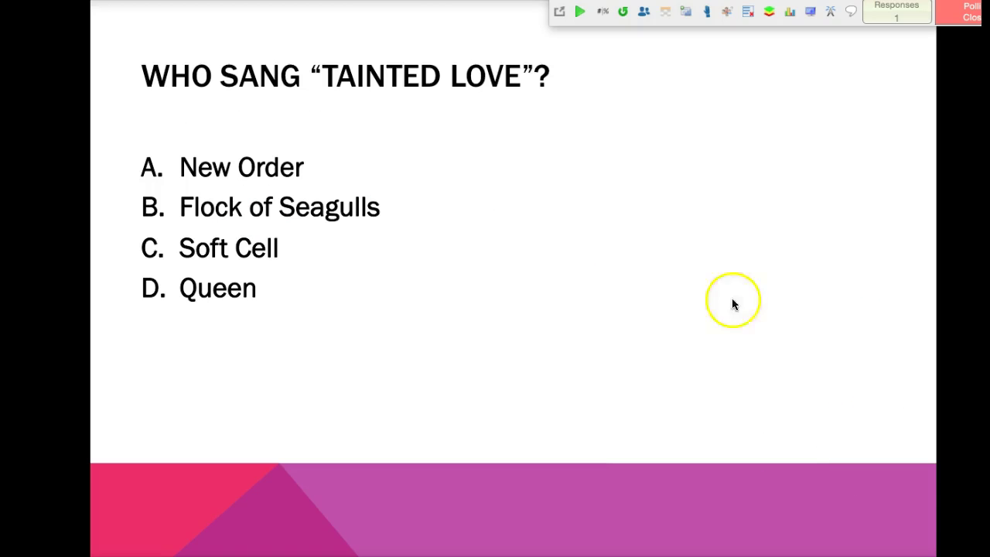
left_click(580, 11)
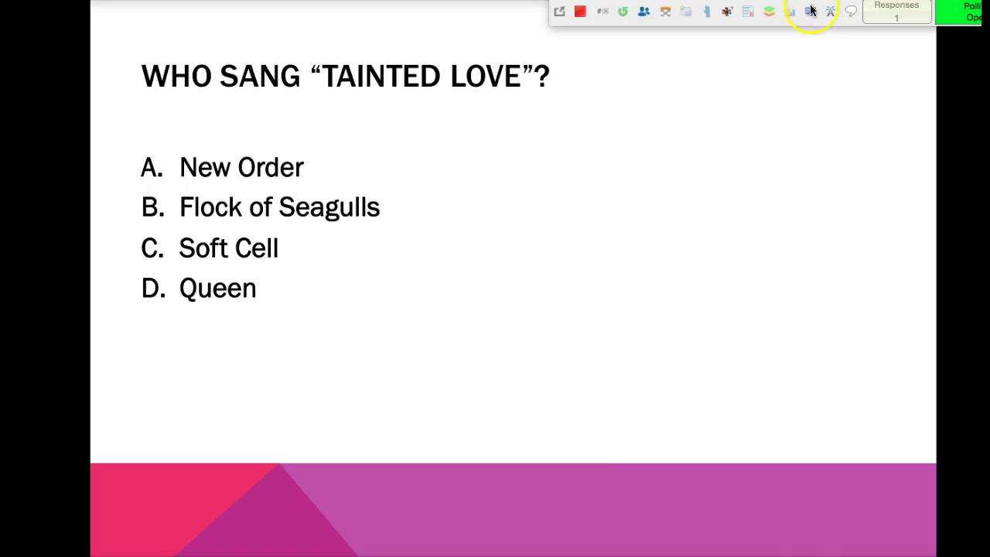
left_click(583, 12)
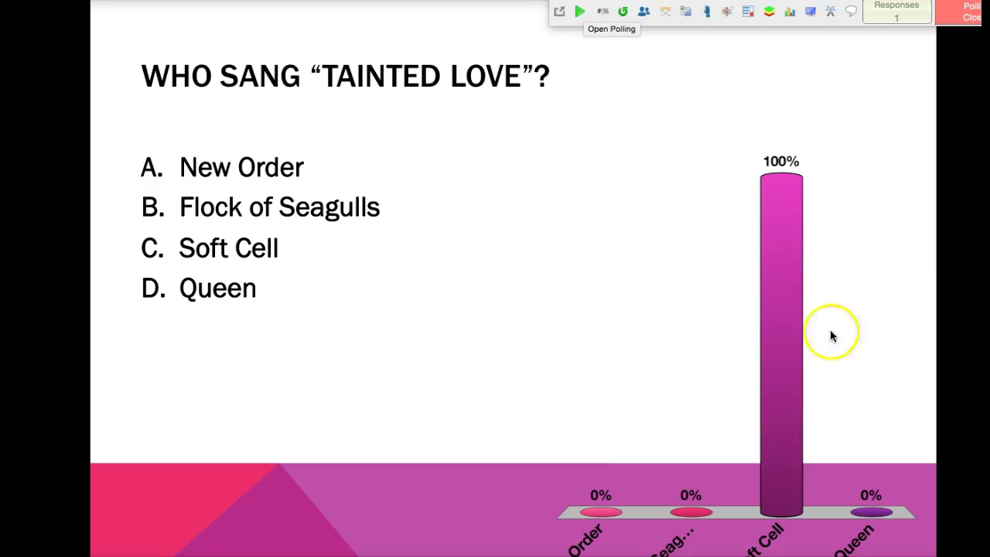
Step: Advance past the theme song question and the faculty instructions without polling, and end the slide show
key("Right")
key("Right")
key("Right")
key("Right")
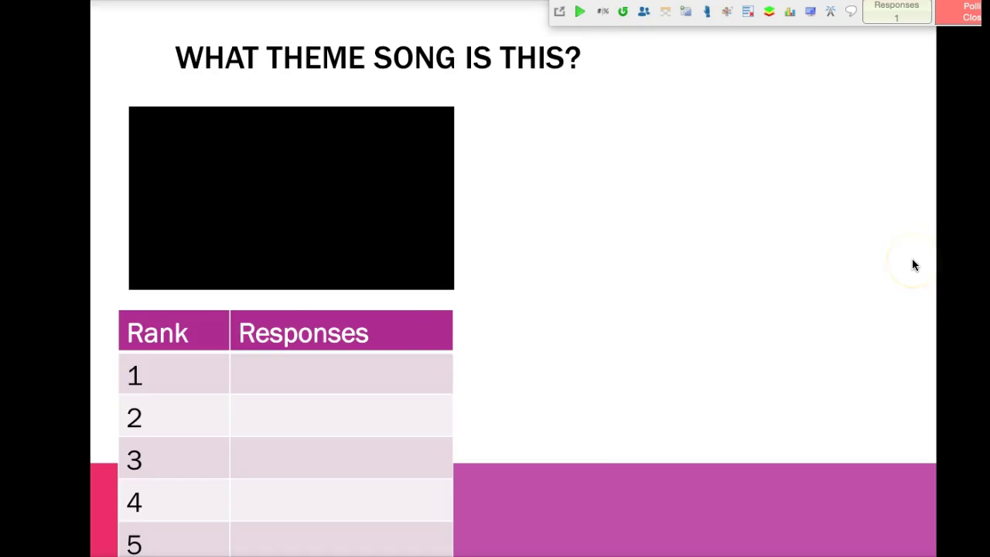
key("Right")
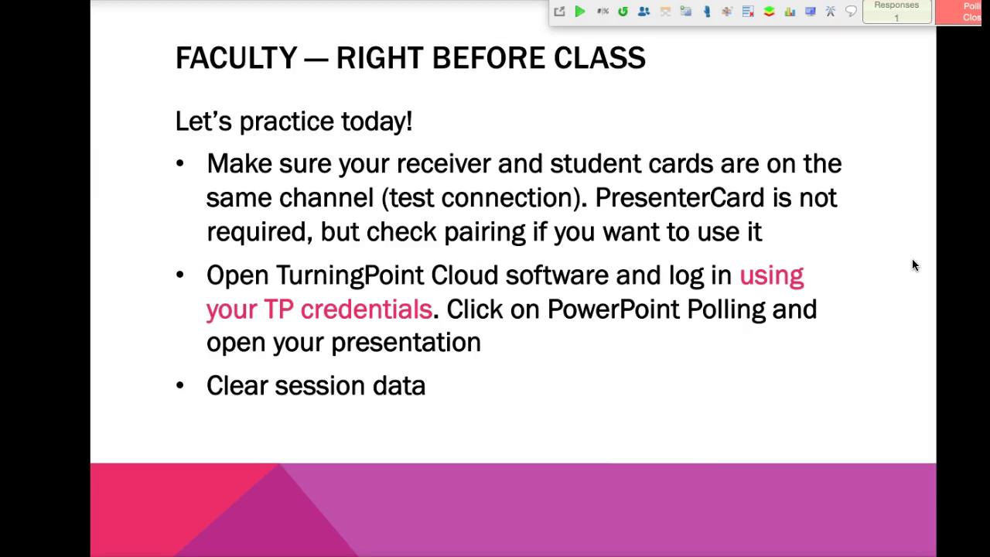
key("Right")
key("Escape")
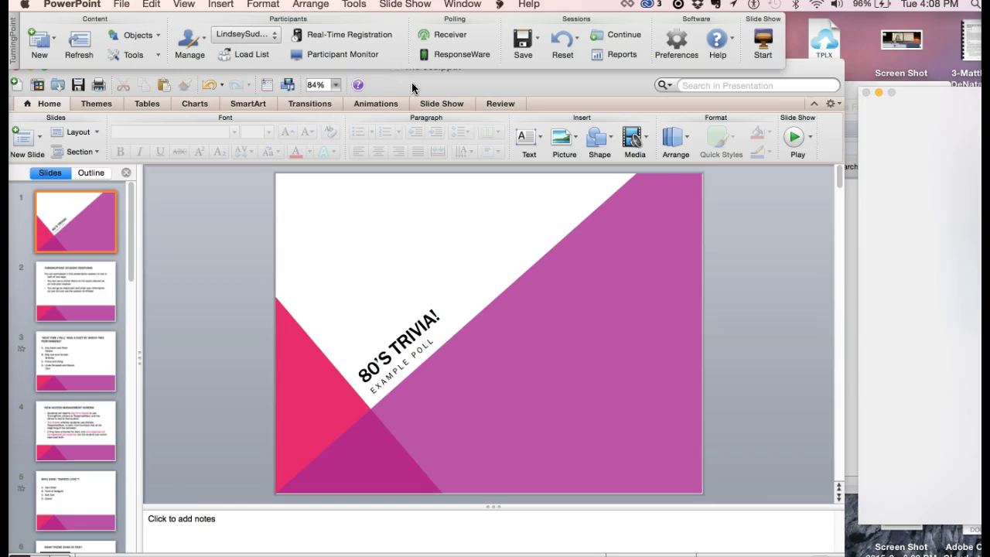
Step: Save the polling session under its suggested name in the Sessions folder and close The 80s.pptx without saving changes
left_click(539, 40)
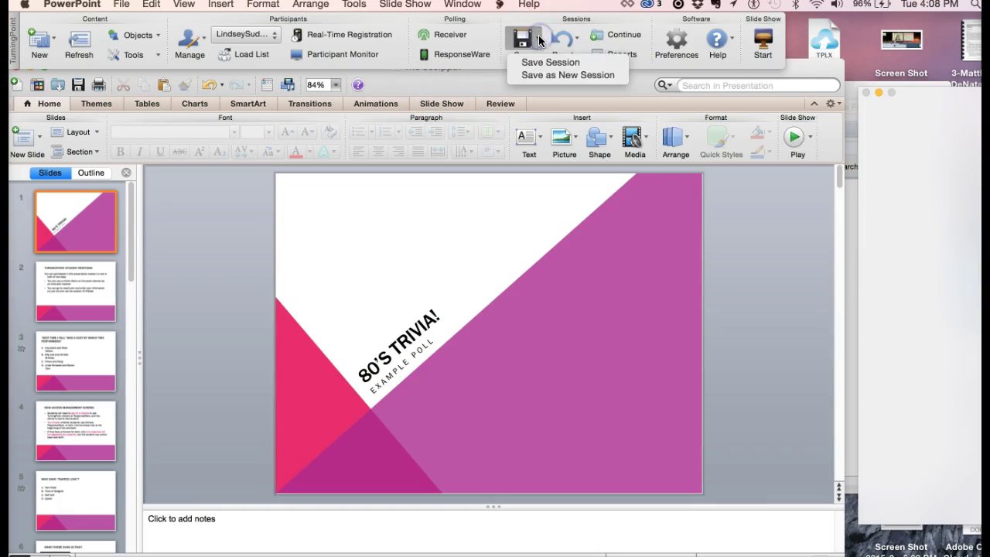
left_click(536, 64)
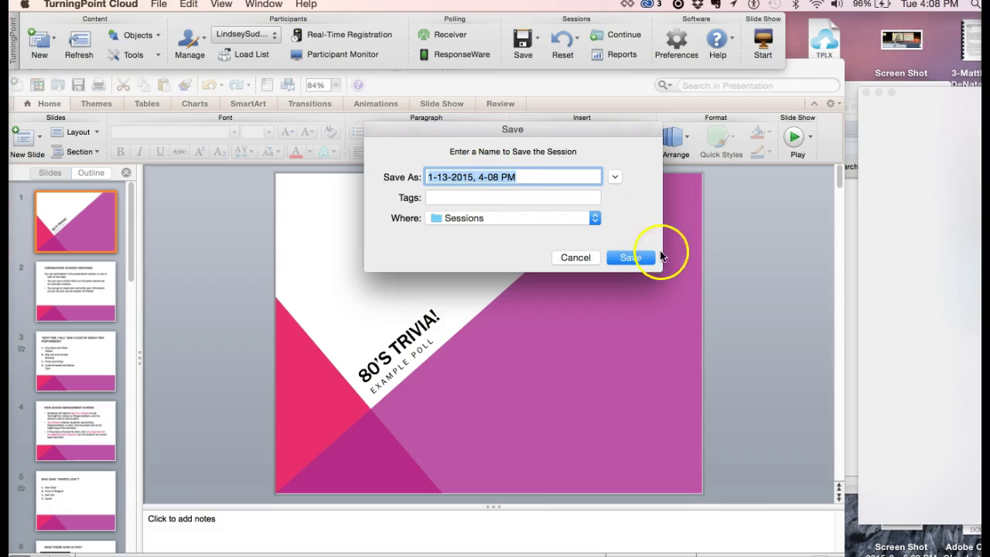
left_click(629, 258)
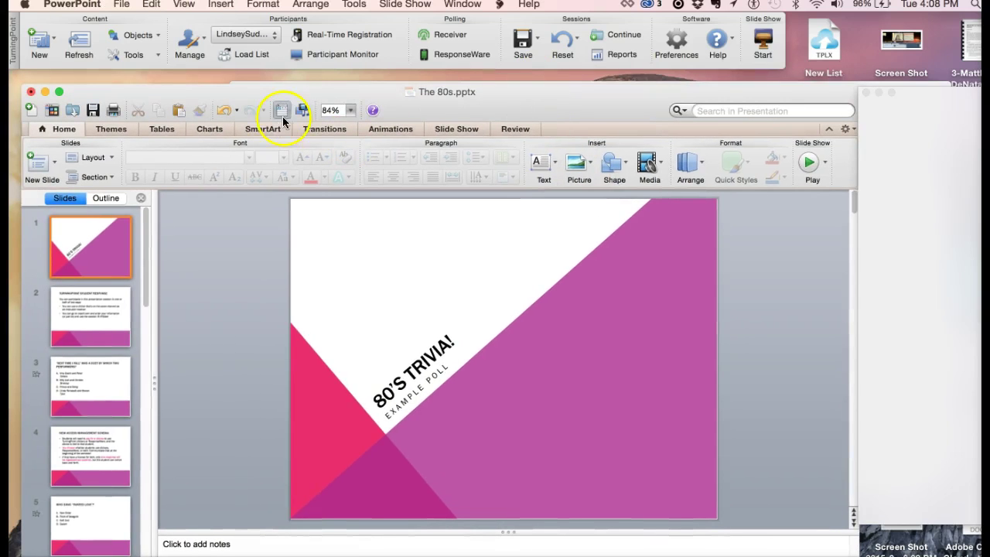
key("super+w")
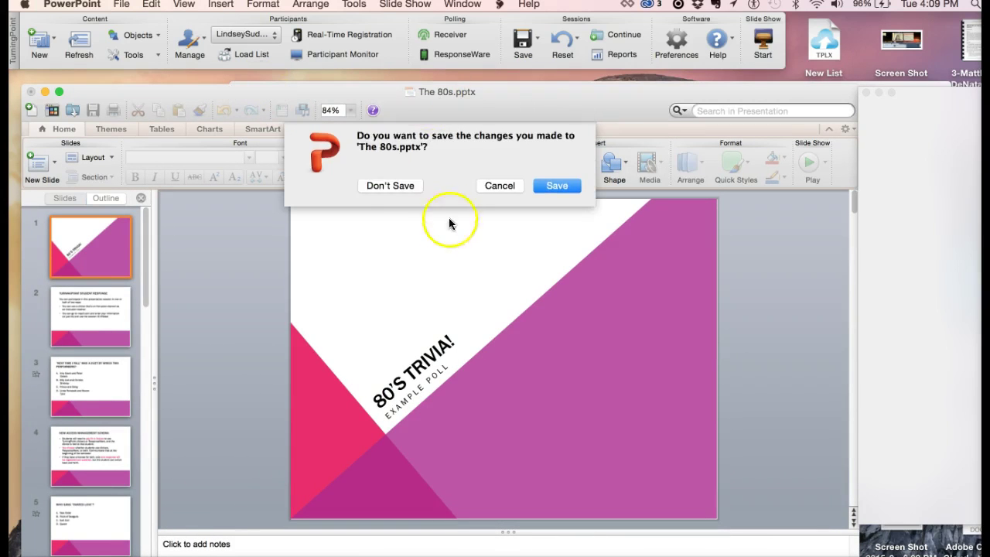
left_click(388, 186)
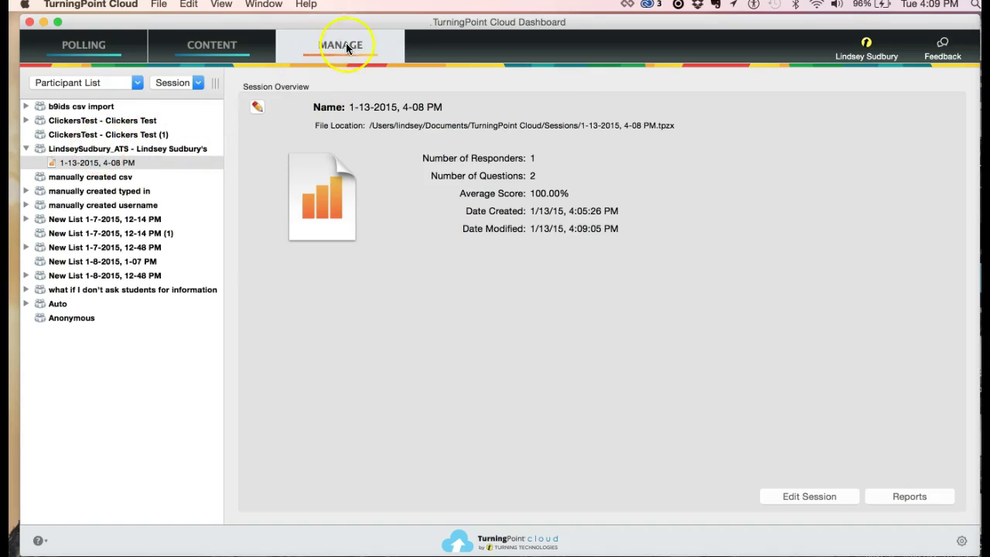
Step: Select the instructor's private course (2) participant list in the TurningPoint Cloud dashboard and open its Results Manager
left_click(74, 150)
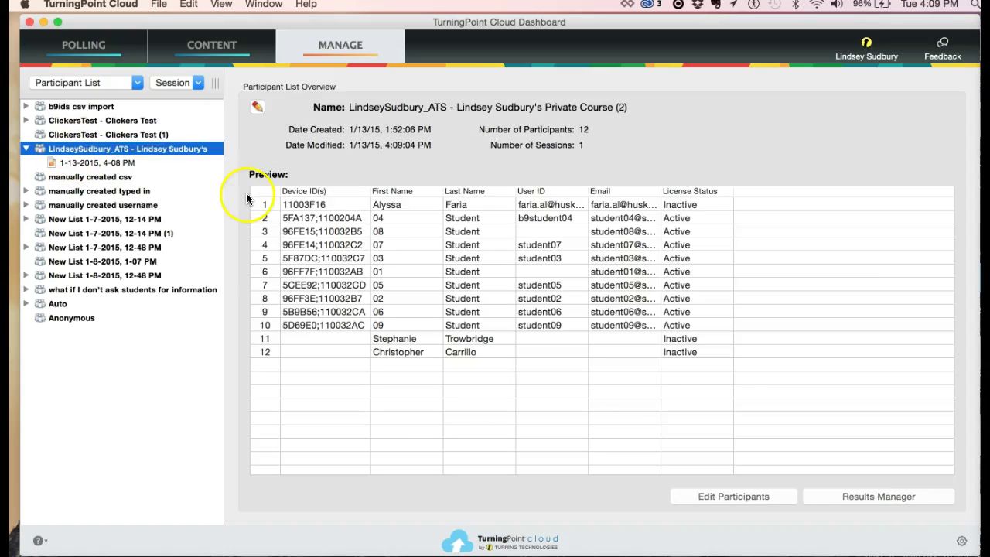
left_click(79, 161)
left_click(75, 149)
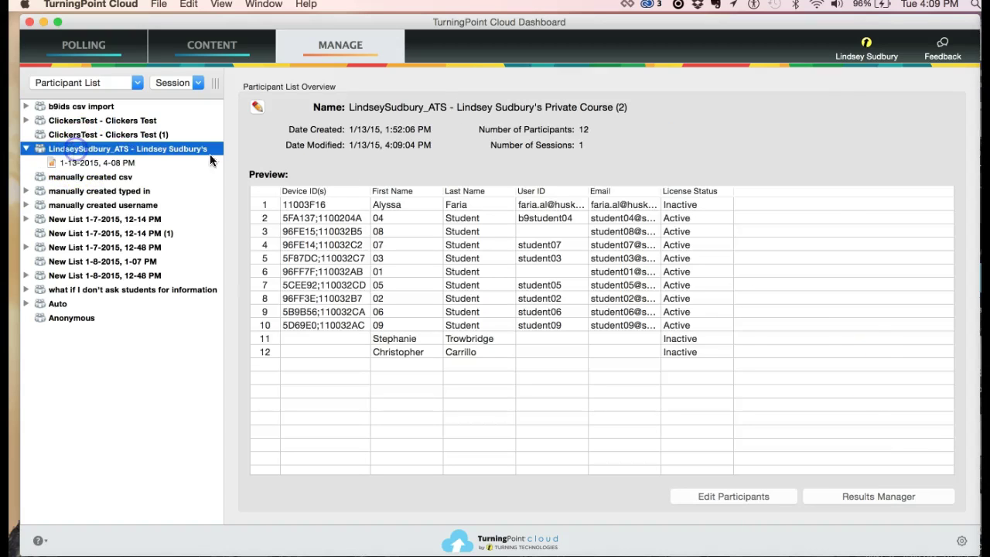
left_click(860, 499)
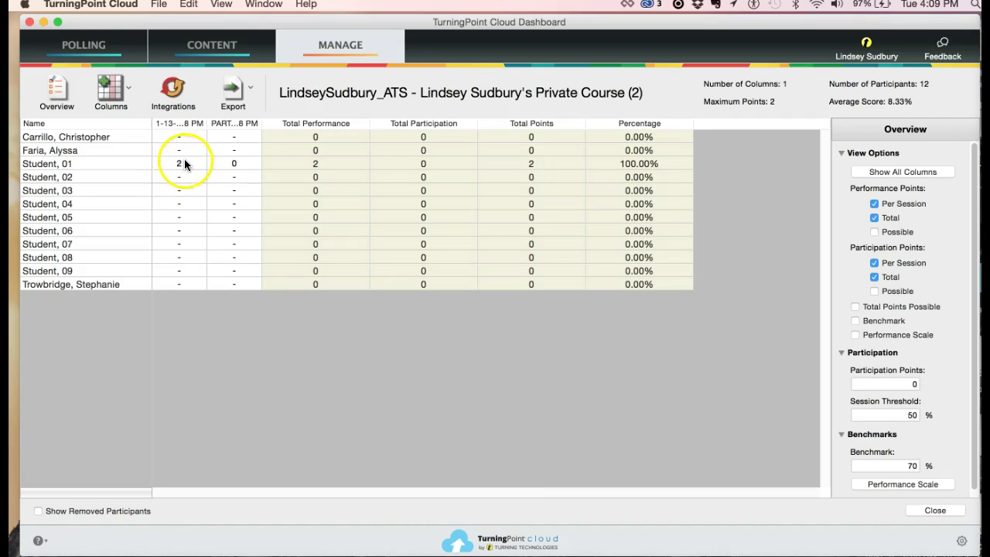
Step: Check the session and participation scores of Student 01 and the Participation Points setting, and close the Results Manager
left_click(184, 162)
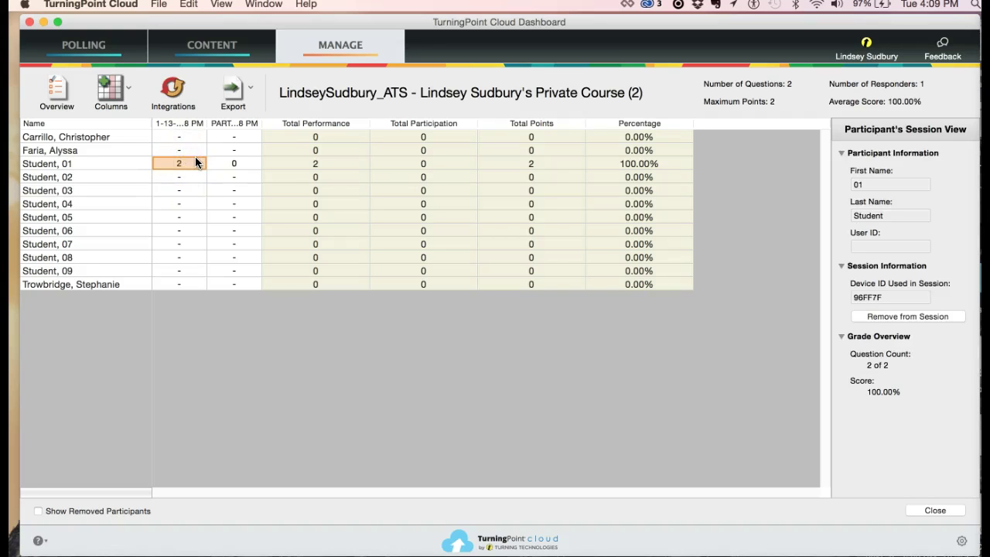
left_click(235, 163)
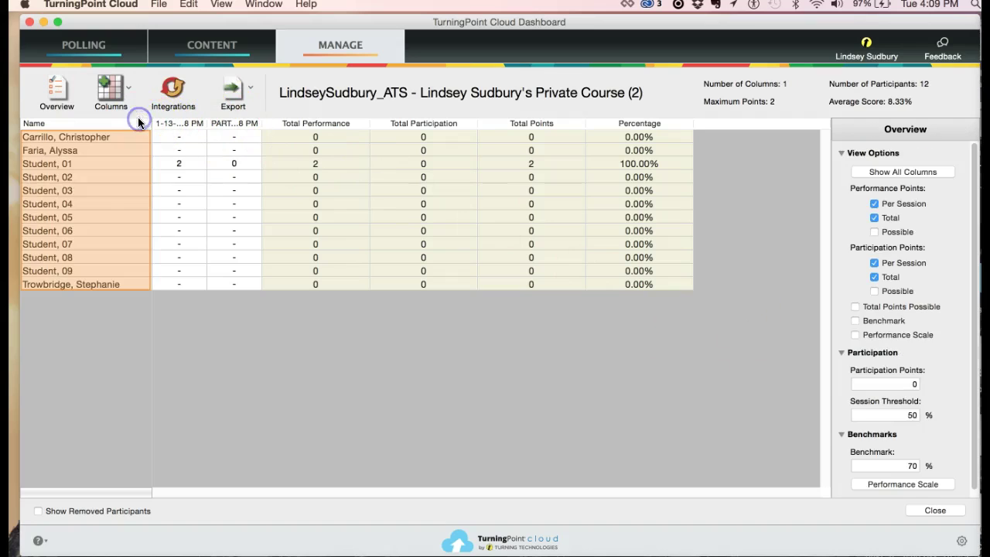
left_click(915, 381)
type("0")
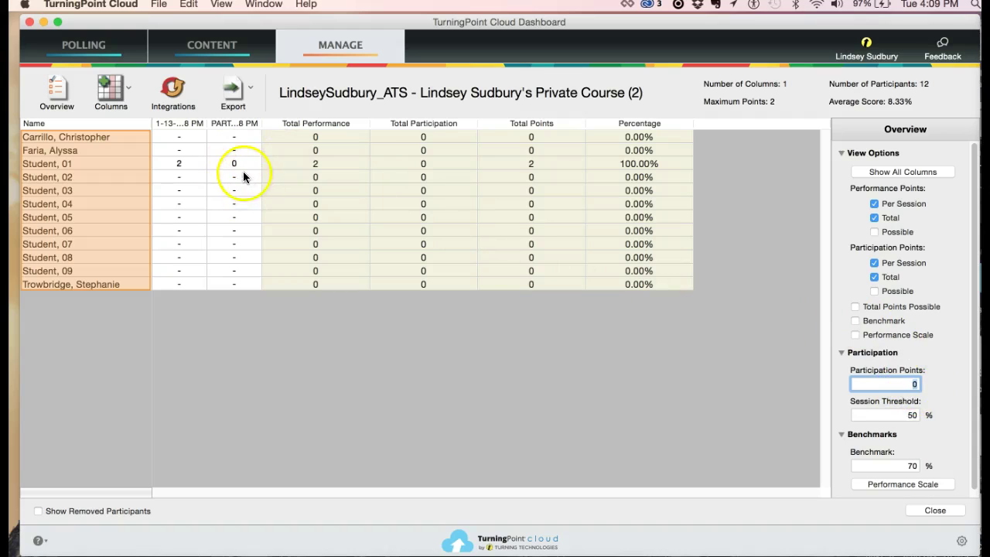
left_click(942, 510)
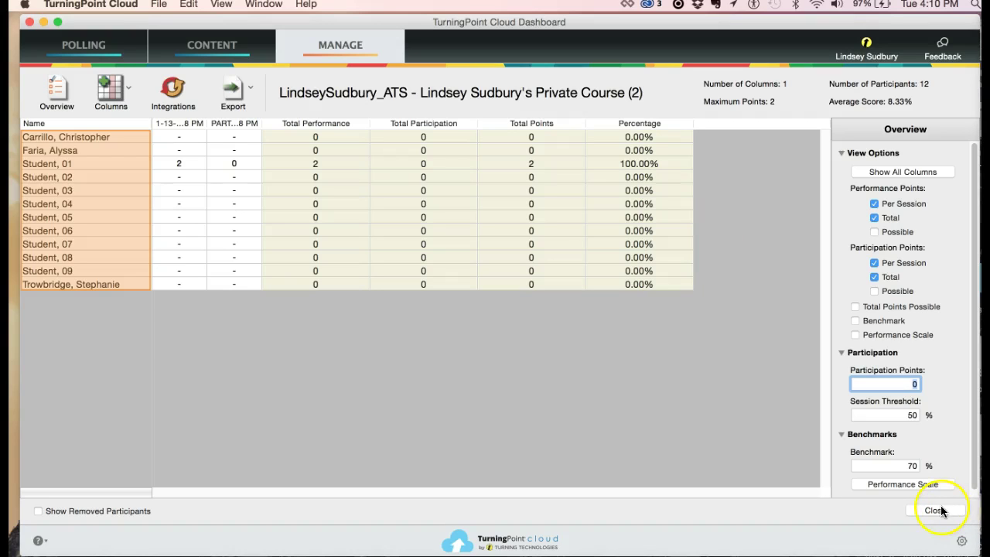